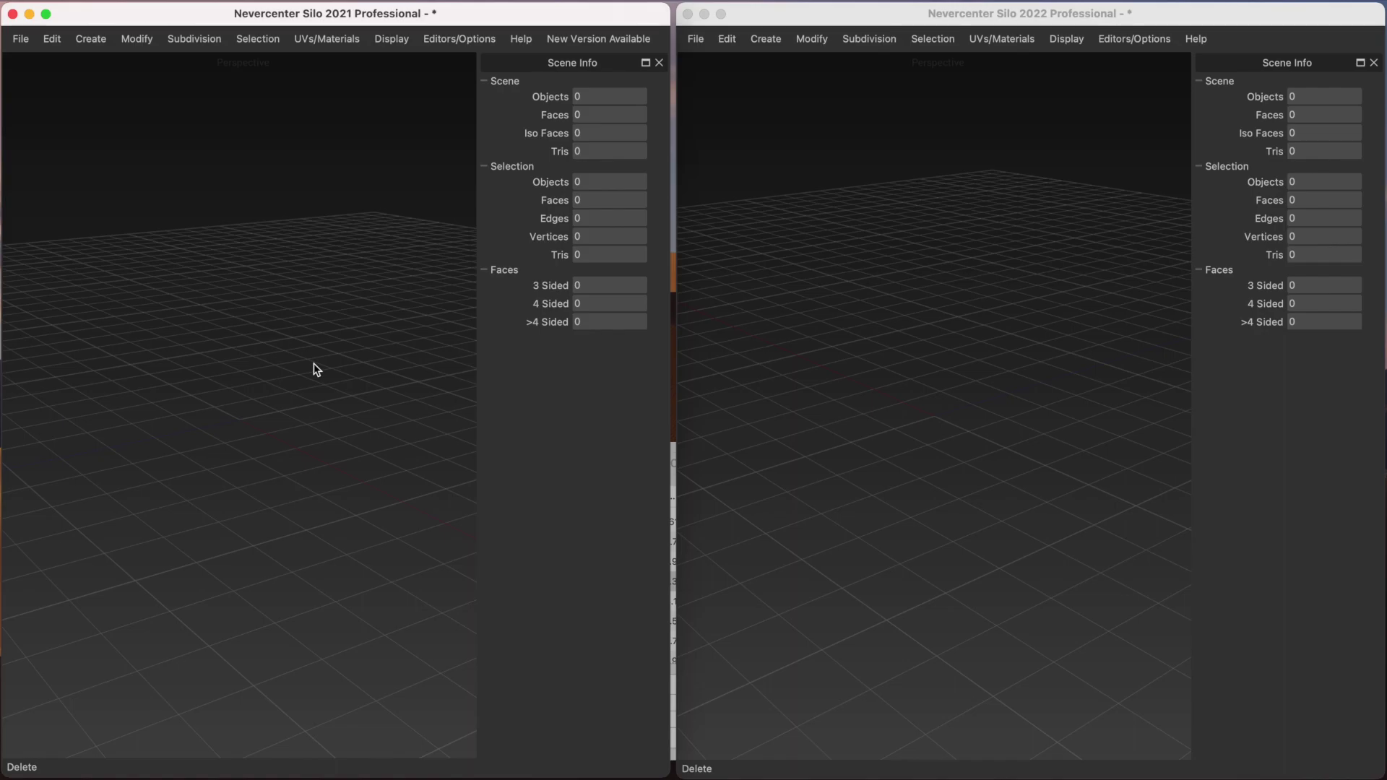
left_click(756, 171)
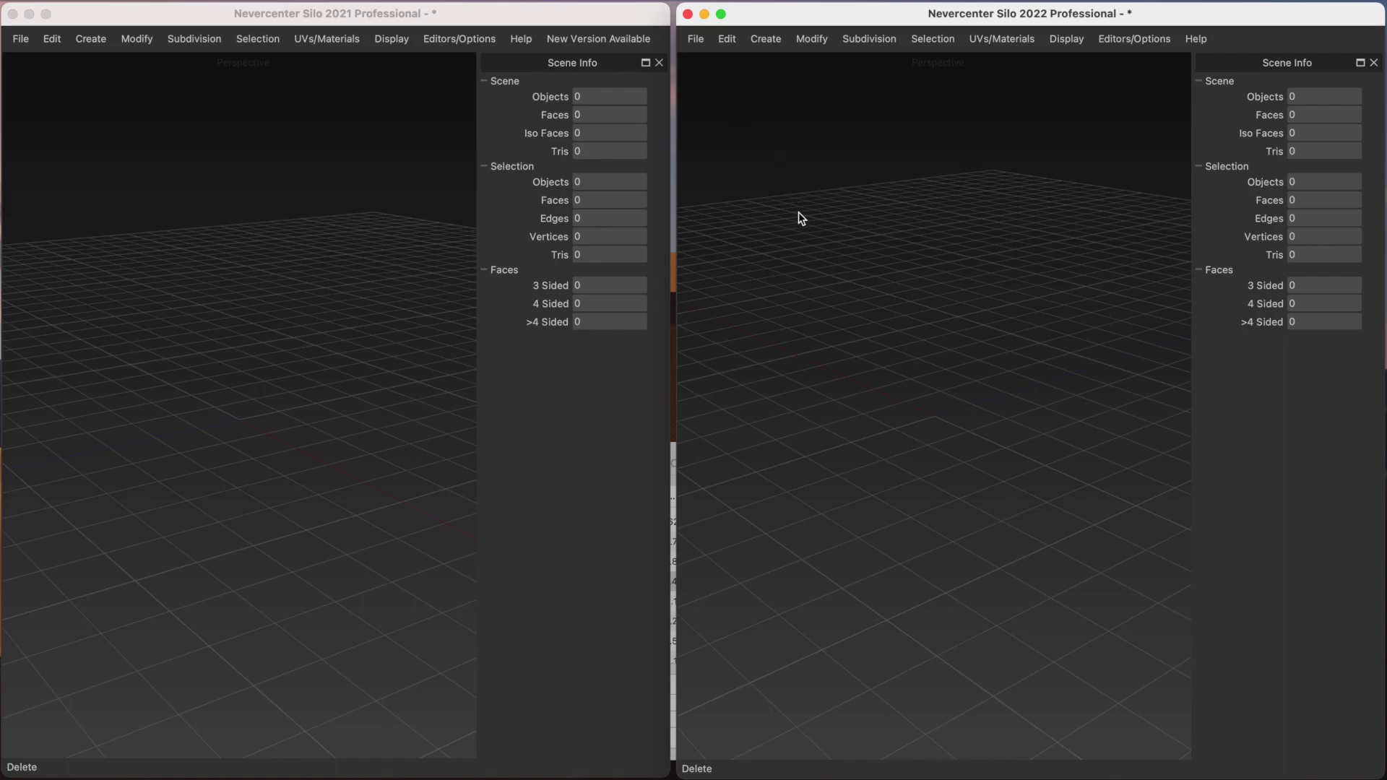
middle_click_drag(798, 212, 809, 214)
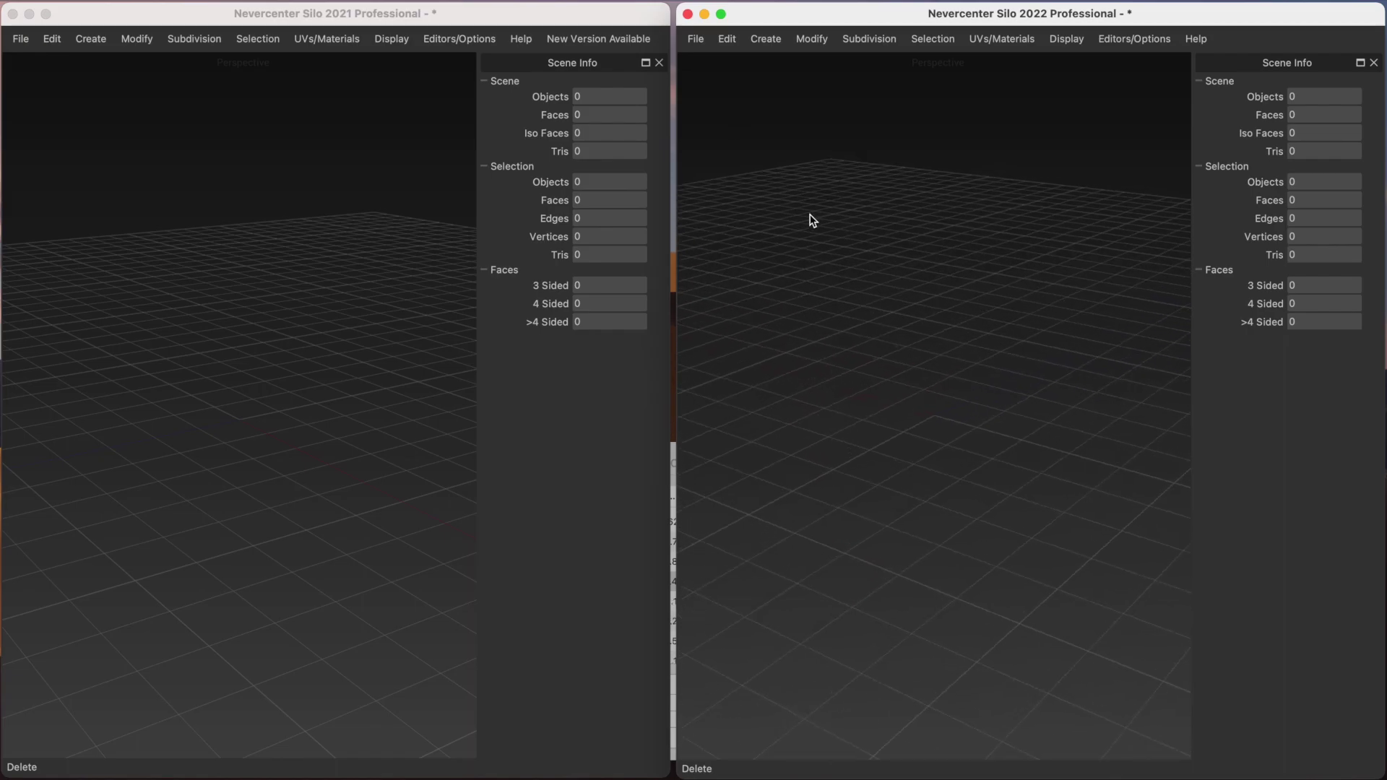
scroll(811, 219, "down", 3)
scroll(812, 217, "up", 3)
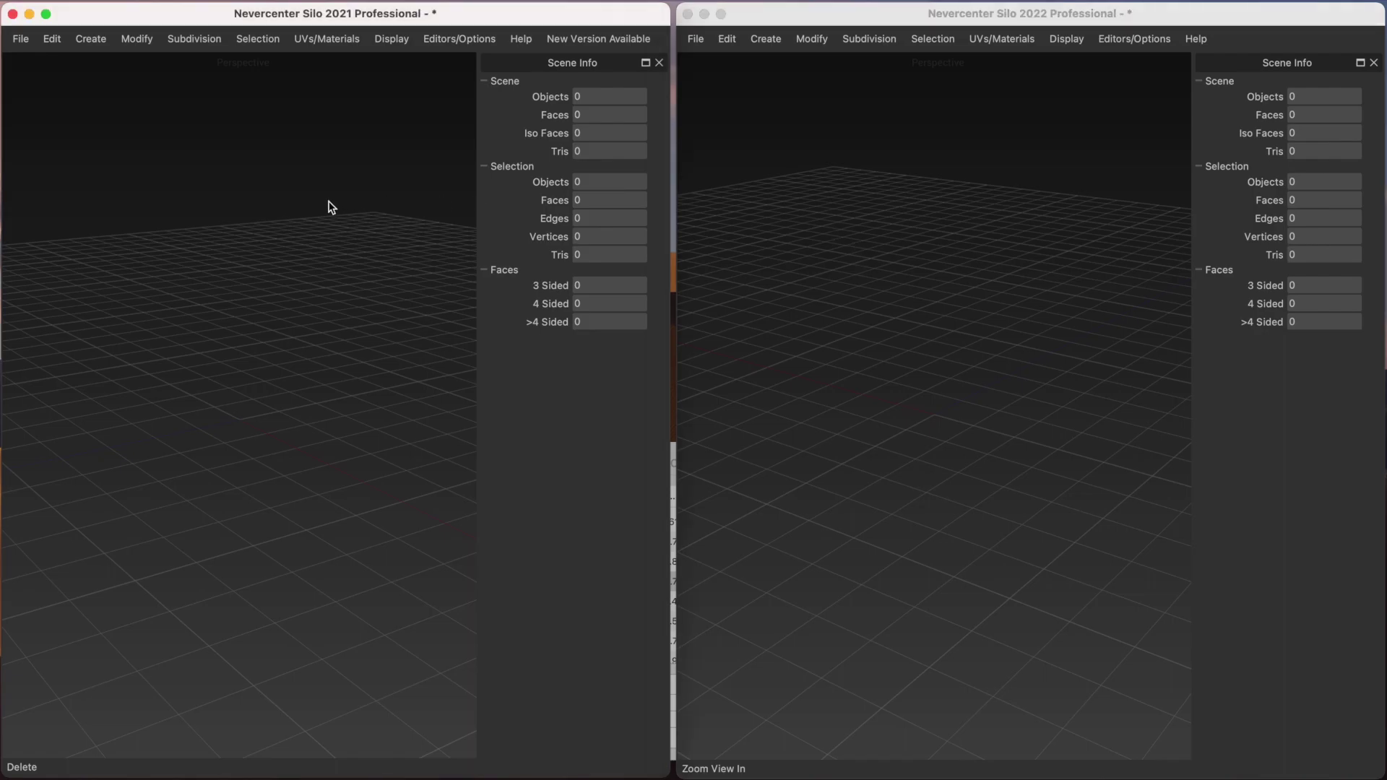
left_click(287, 204)
left_click(833, 184)
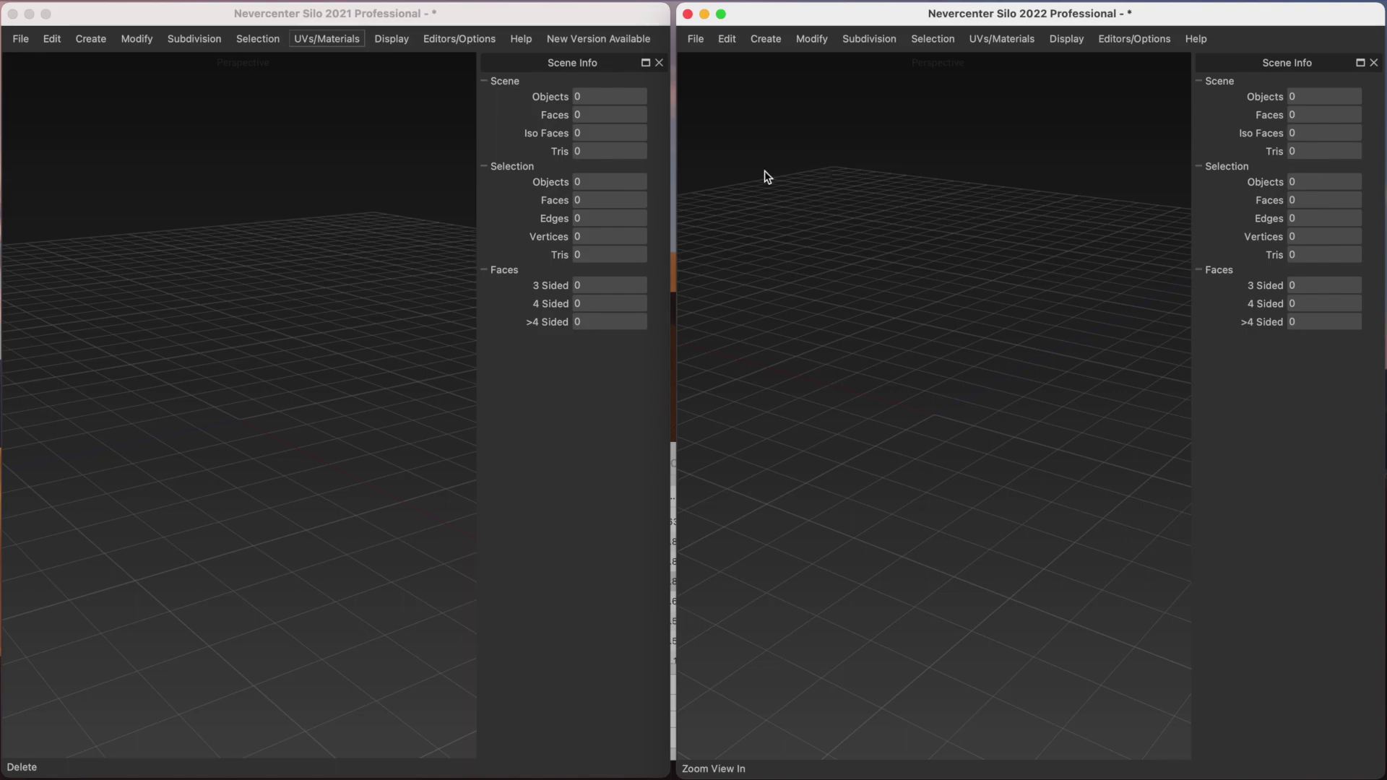
left_click(205, 354)
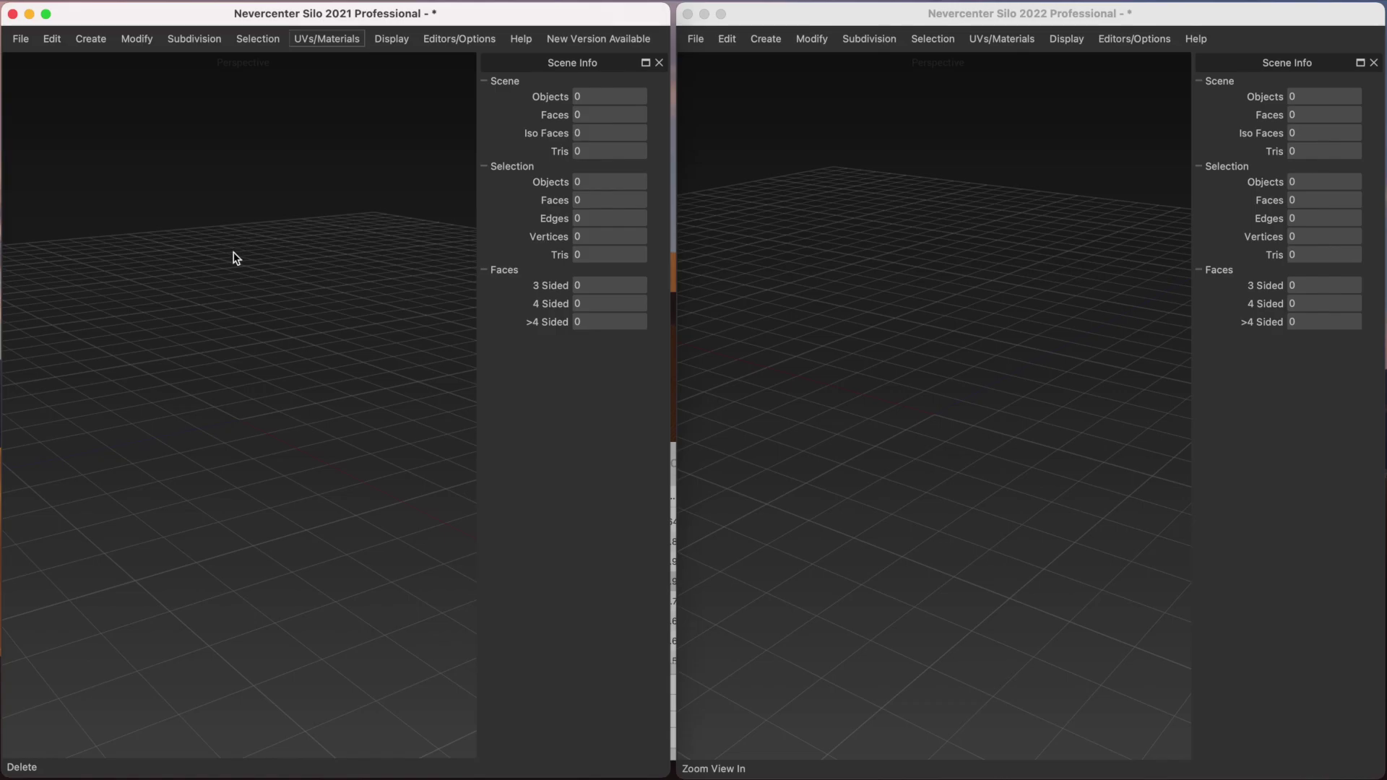
scroll(231, 260, "up", 5)
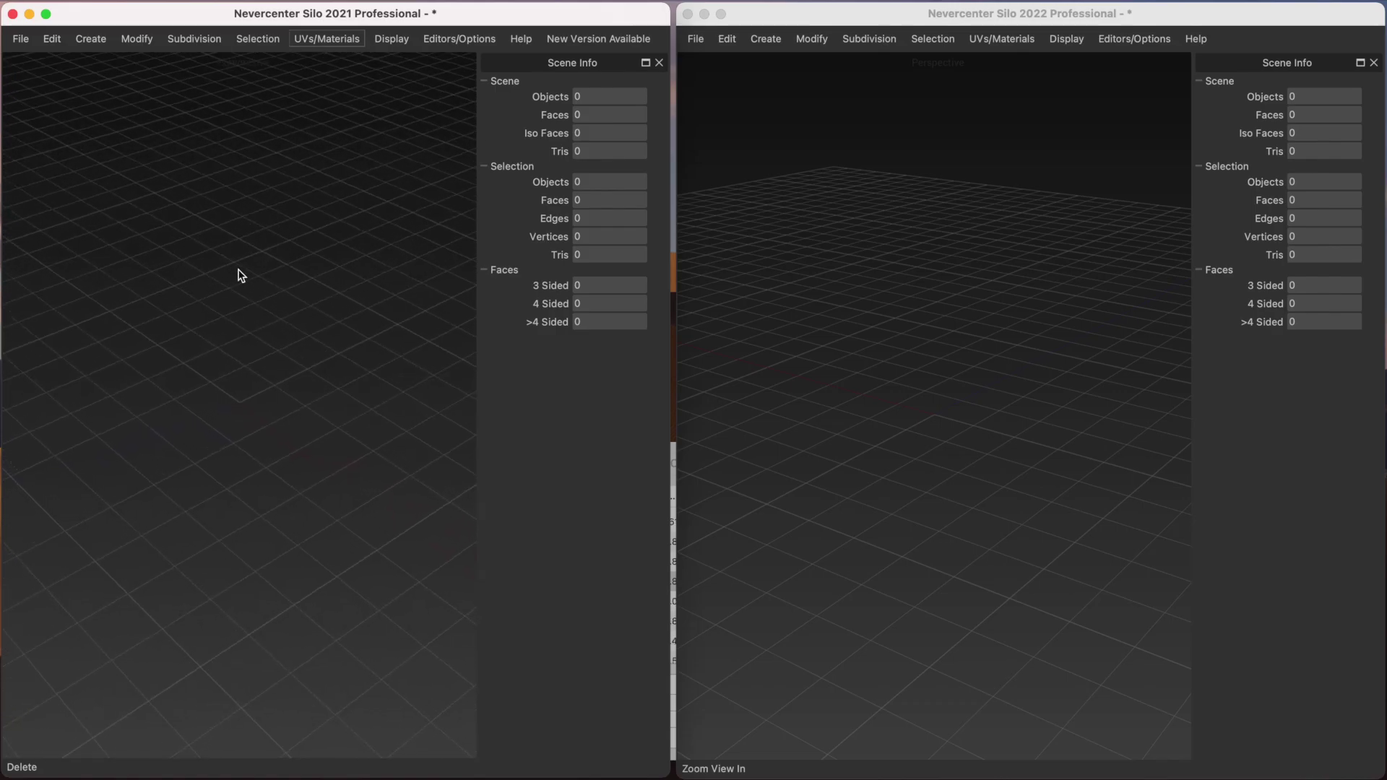
scroll(164, 226, "down", 5)
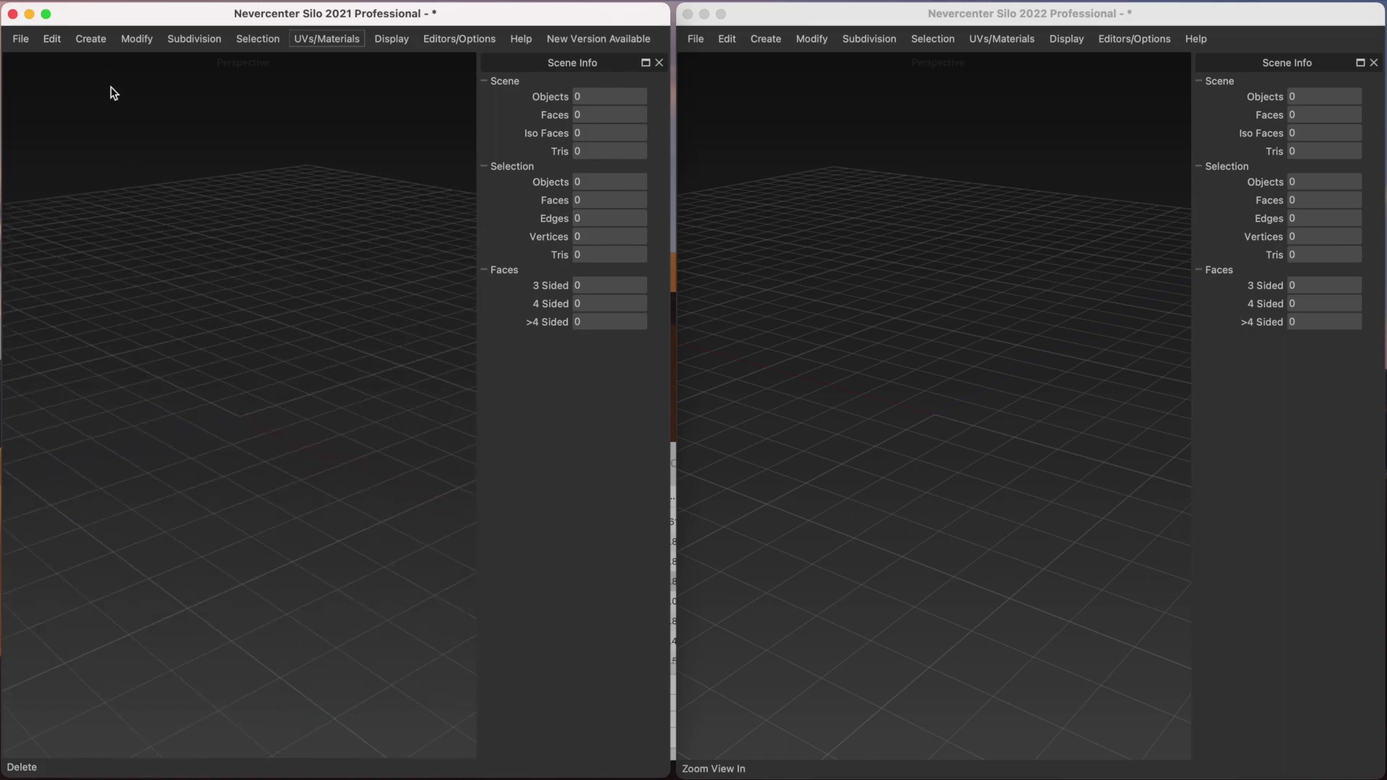
left_click(90, 38)
mouse_move(99, 53)
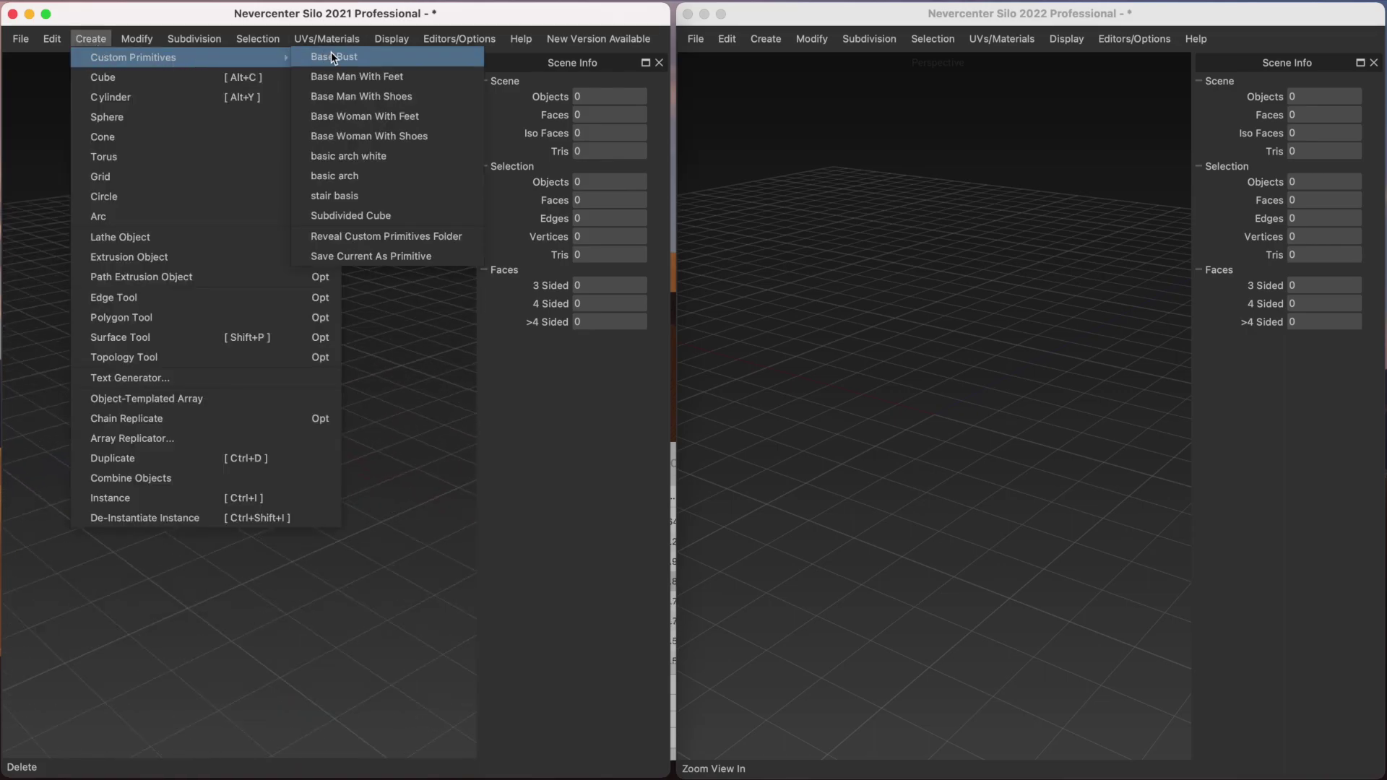
left_click(350, 98)
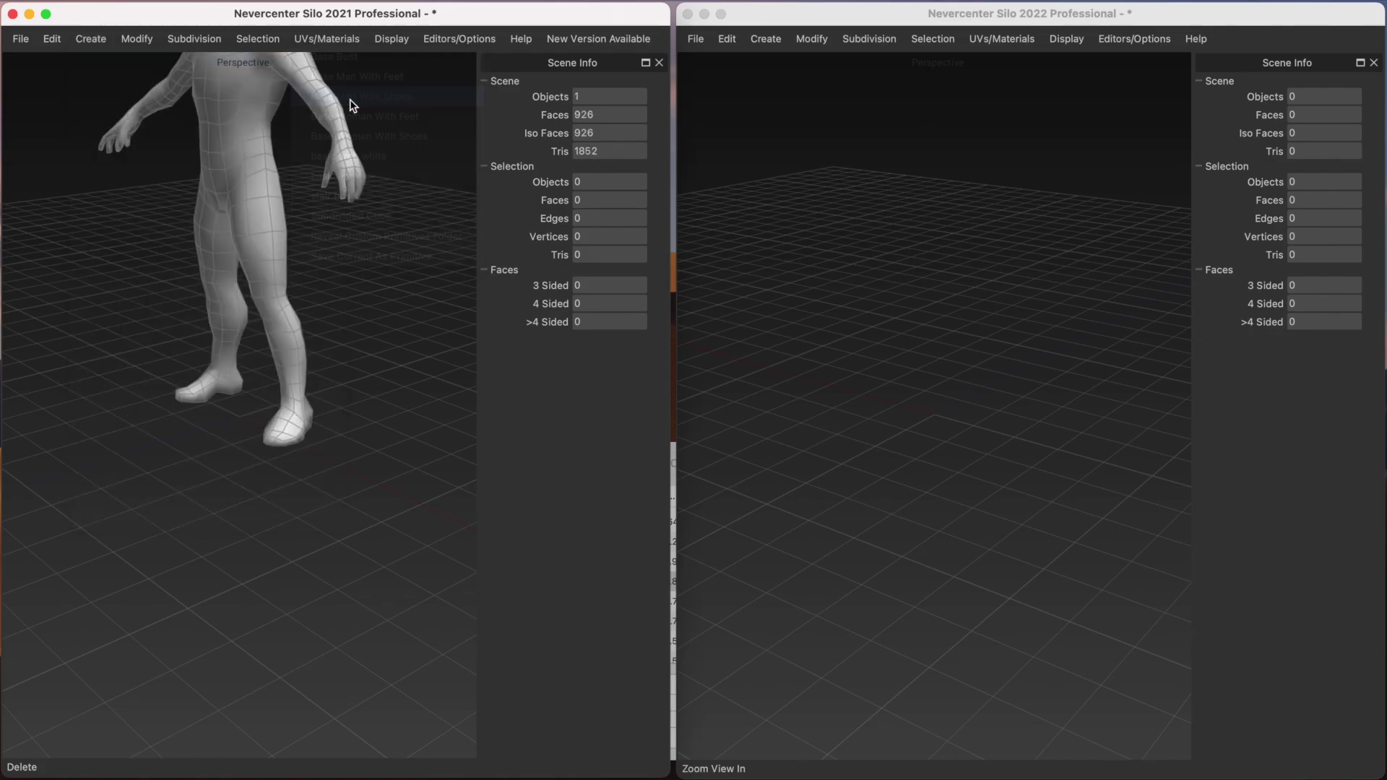
left_click(261, 139)
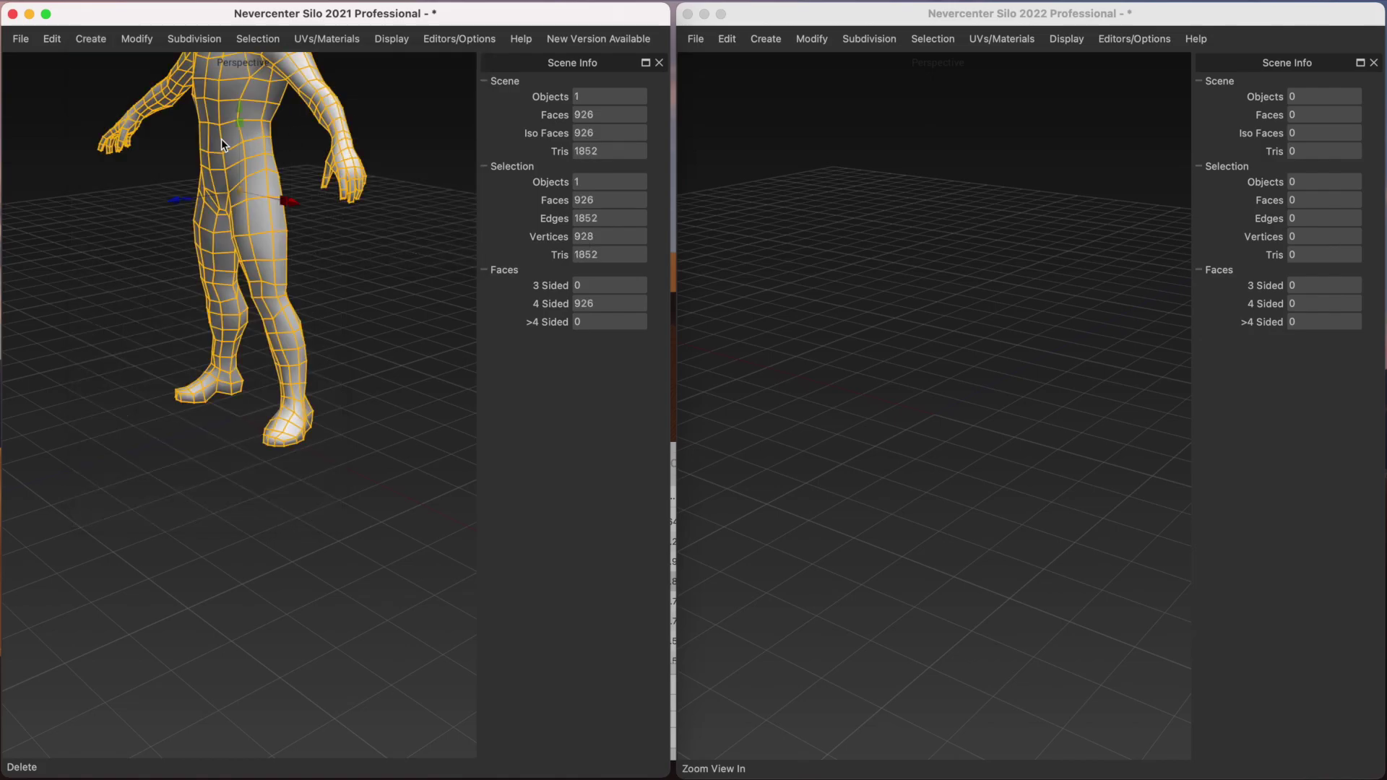
key("Delete")
Step: Add the Base Man With Feet custom primitive to the scene in Silo 2021 and frame the whole figure
left_click(103, 40)
mouse_move(106, 65)
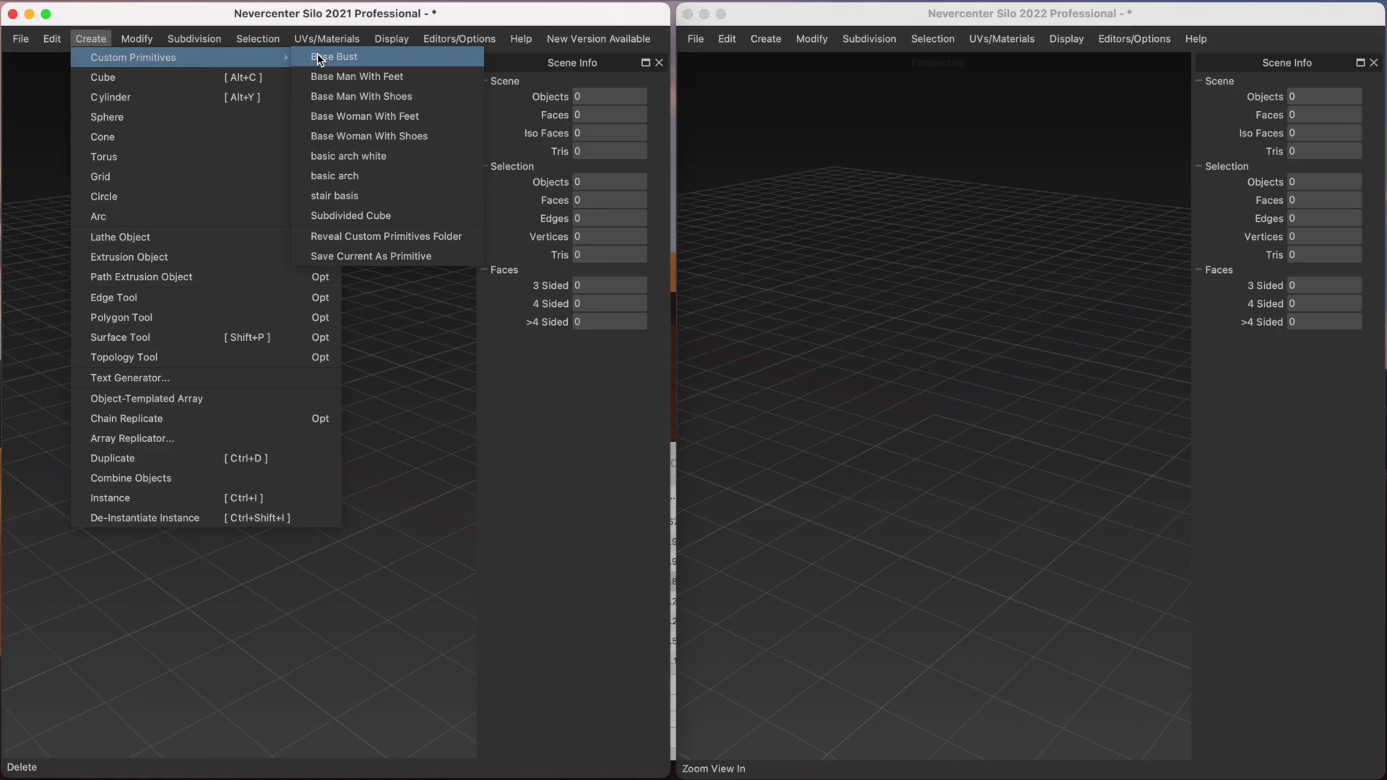
left_click(349, 75)
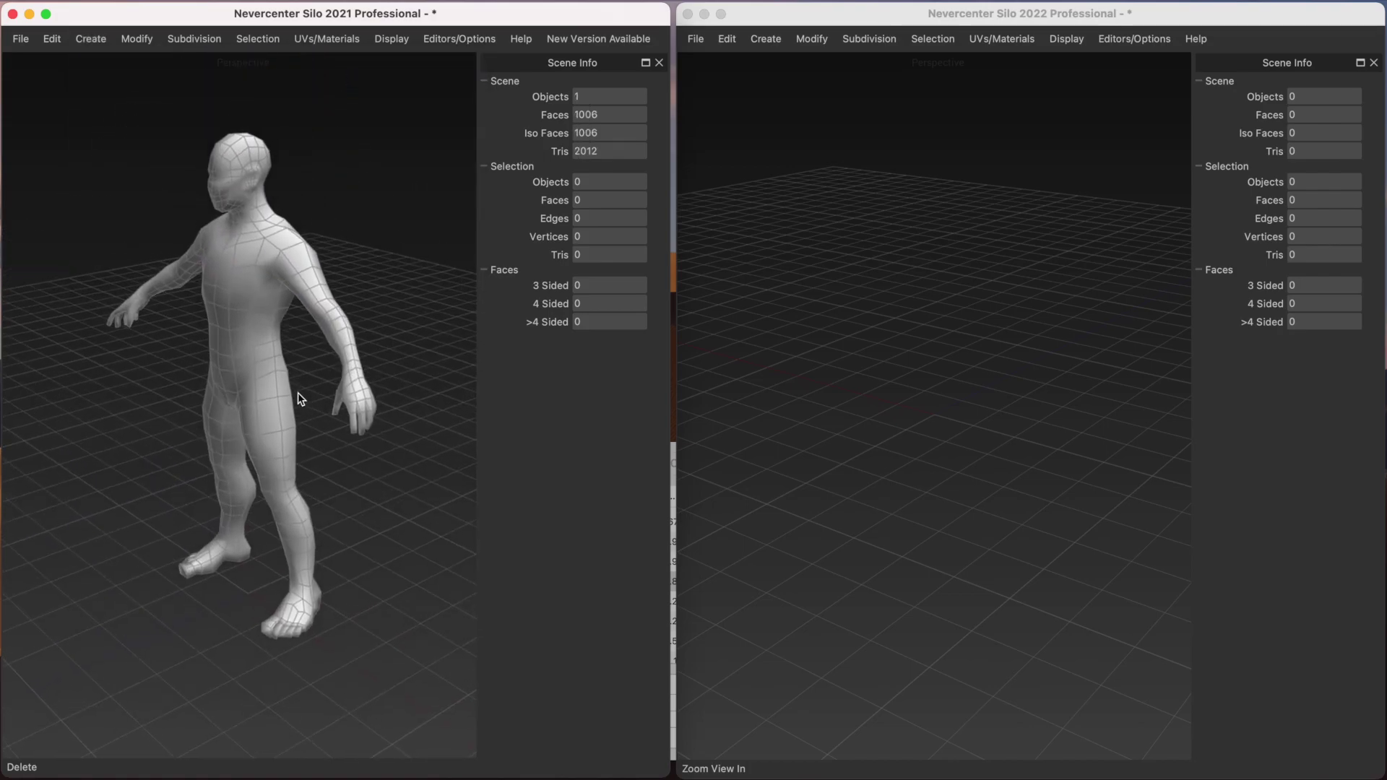
scroll(298, 392, "up", 3)
scroll(298, 392, "down", 3)
left_click_drag(297, 392, 337, 375, "alt")
Step: Switch to Silo 2022, add the Base Man With Feet custom primitive and frame the whole figure
left_click(844, 317)
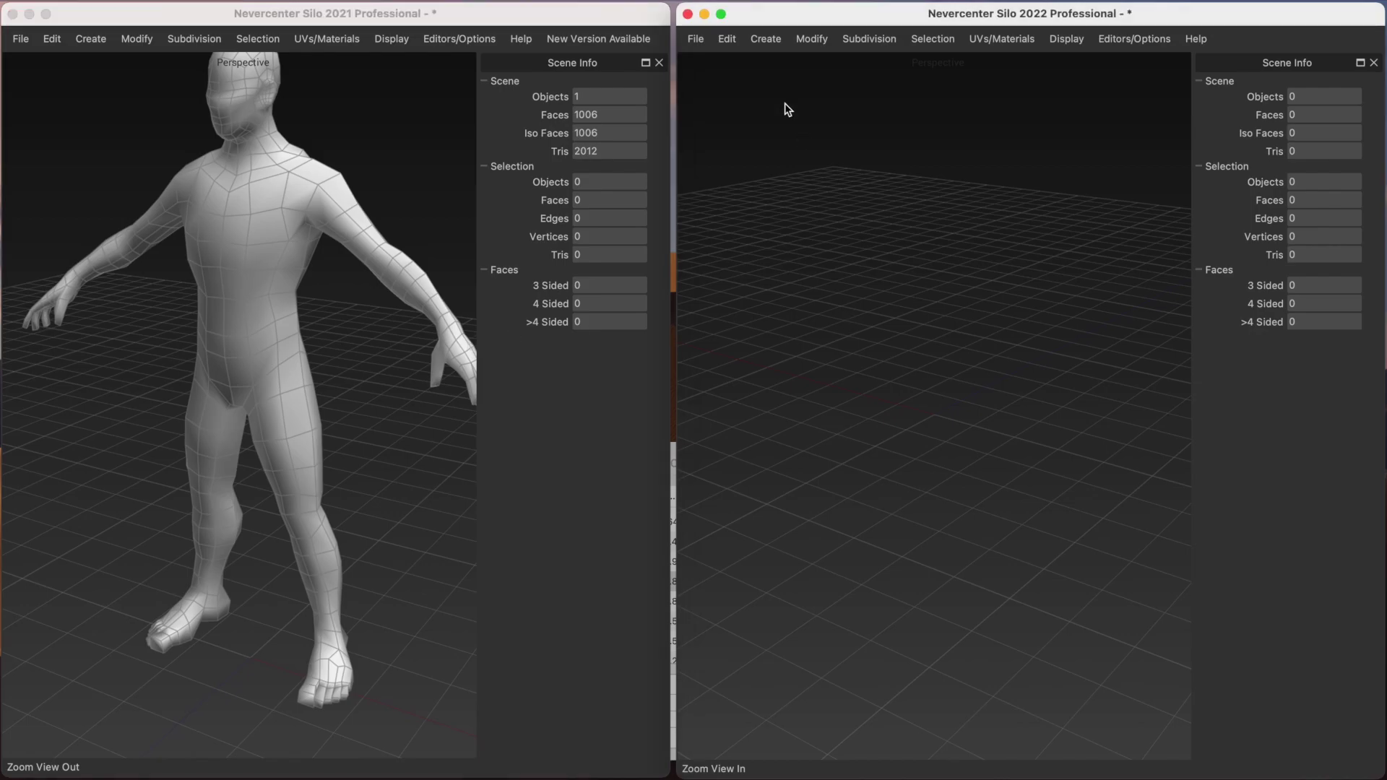
left_click(770, 44)
mouse_move(945, 61)
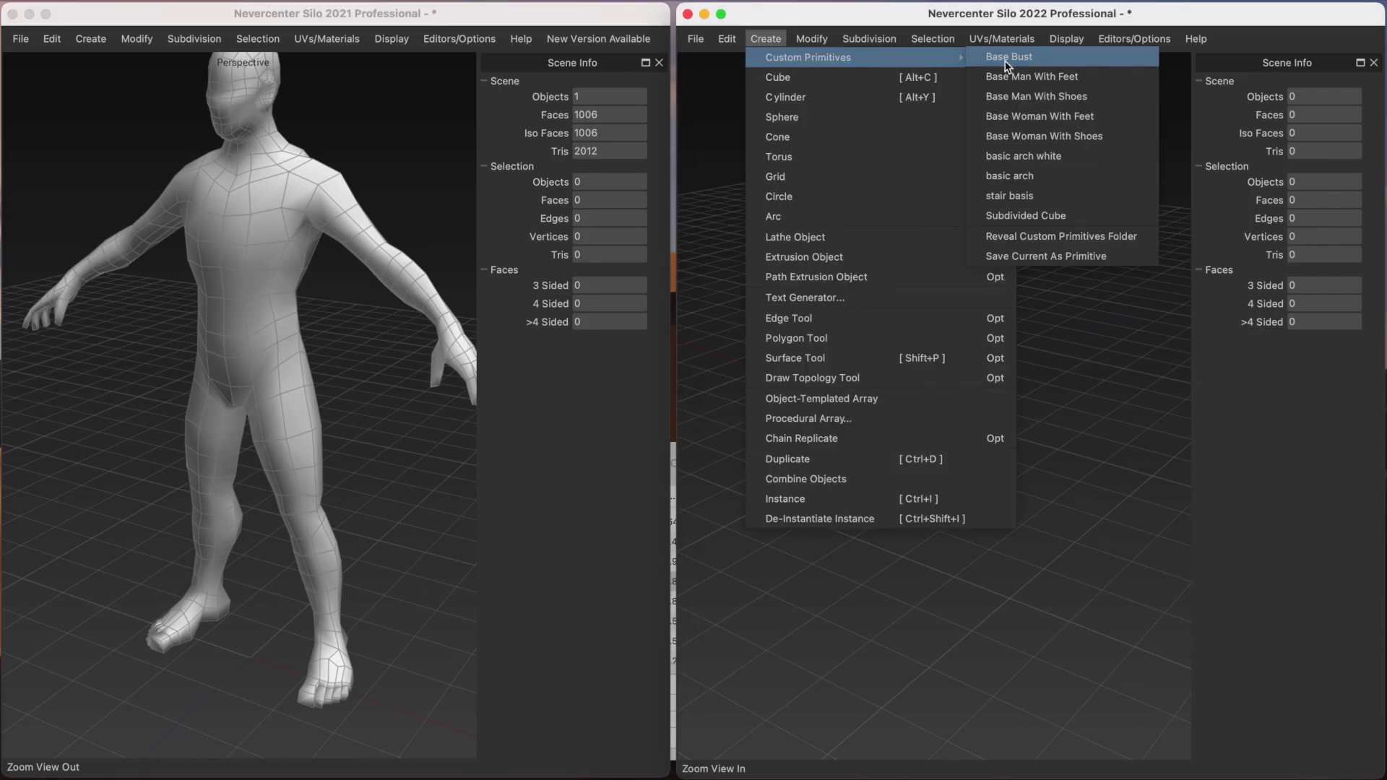
left_click(1052, 76)
scroll(1003, 211, "down", 2)
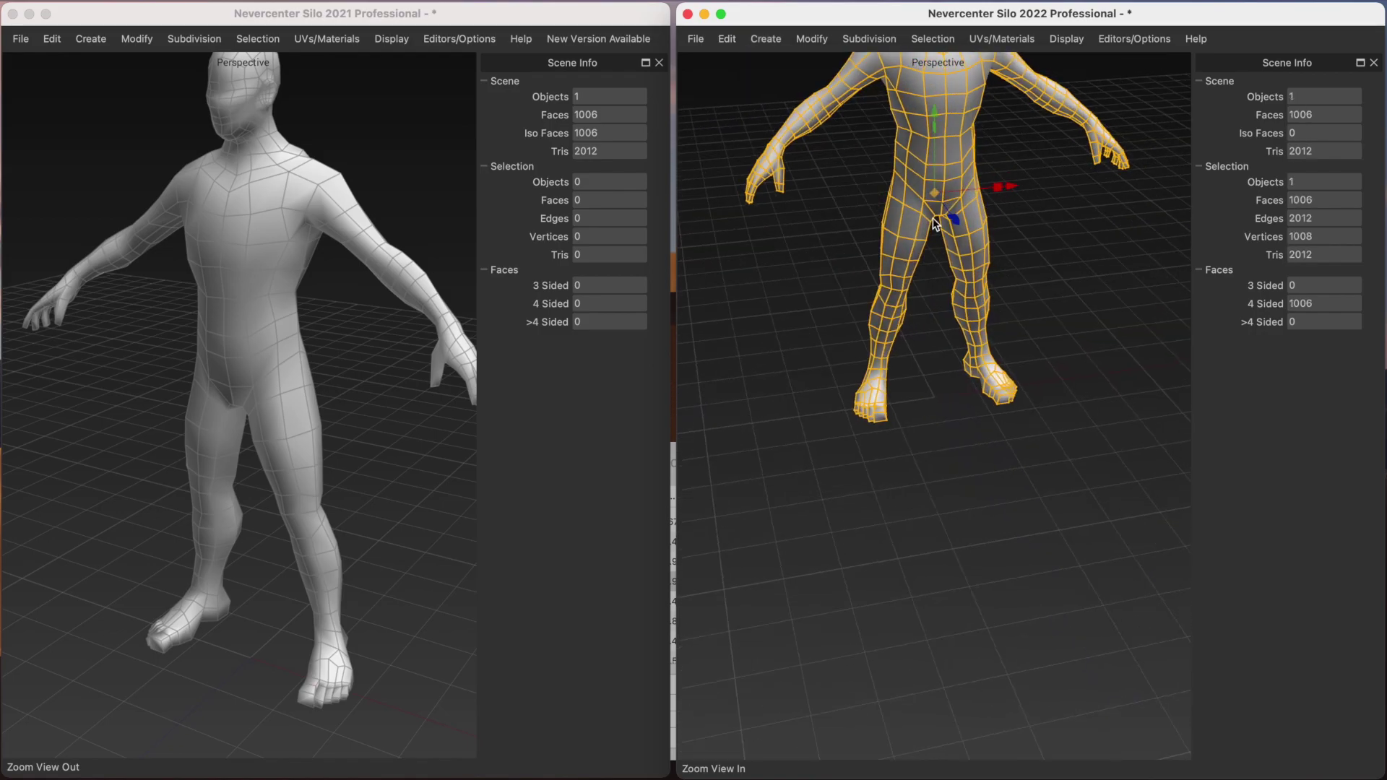
middle_click_drag(933, 219, 985, 375, "alt")
scroll(981, 379, "up", 4)
left_click_drag(981, 379, 950, 370, "alt")
scroll(951, 367, "up", 2)
scroll(951, 366, "down", 5)
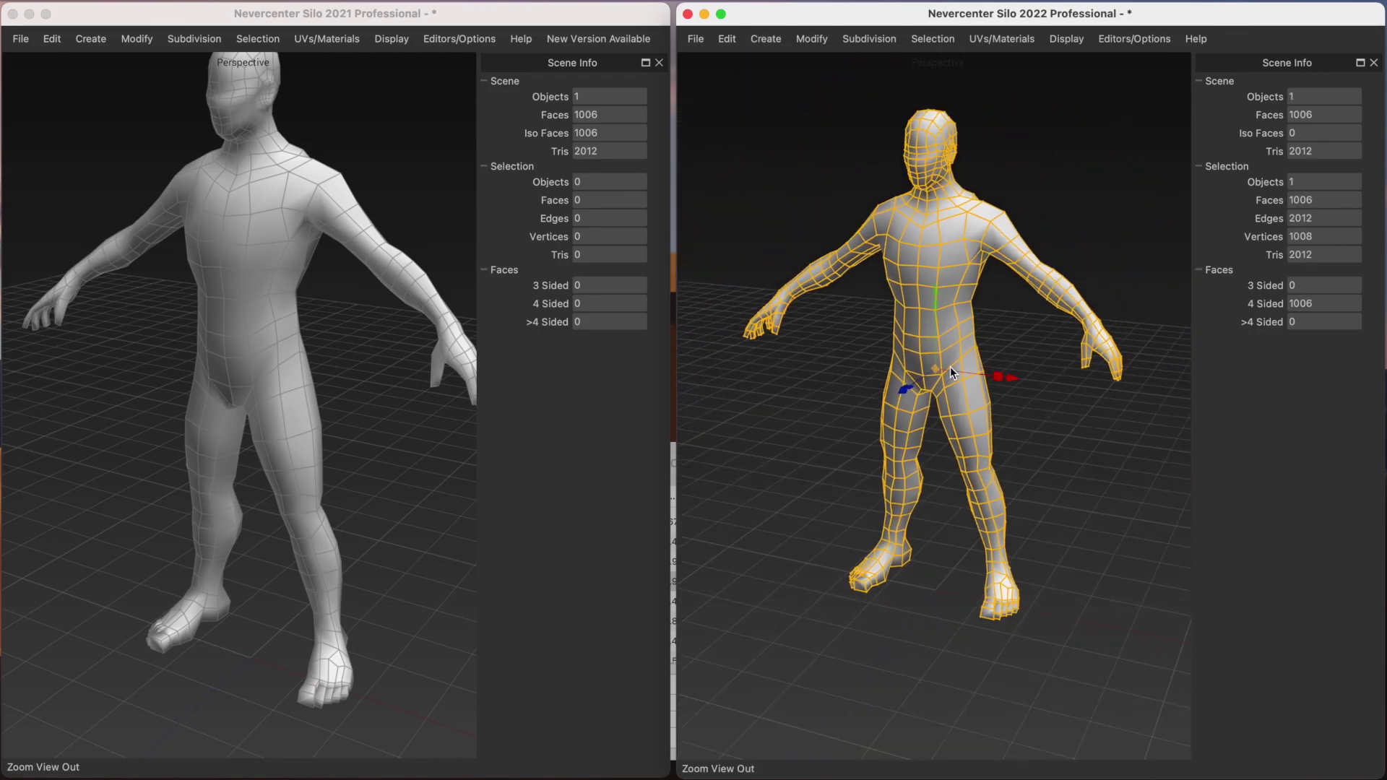
scroll(951, 366, "up", 3)
scroll(950, 366, "down", 3)
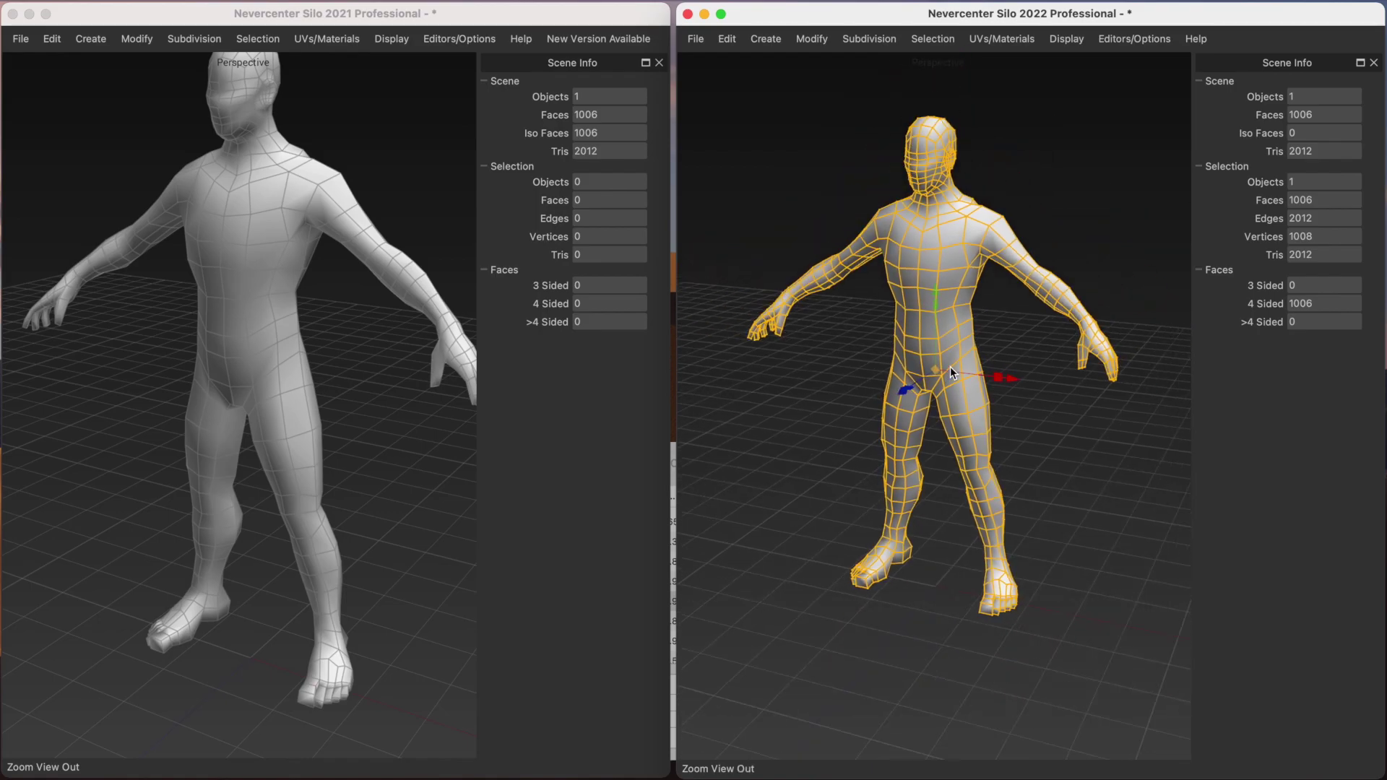
Step: Switch to Silo 2021, select the man figure and subdivide it five times
left_click(354, 398)
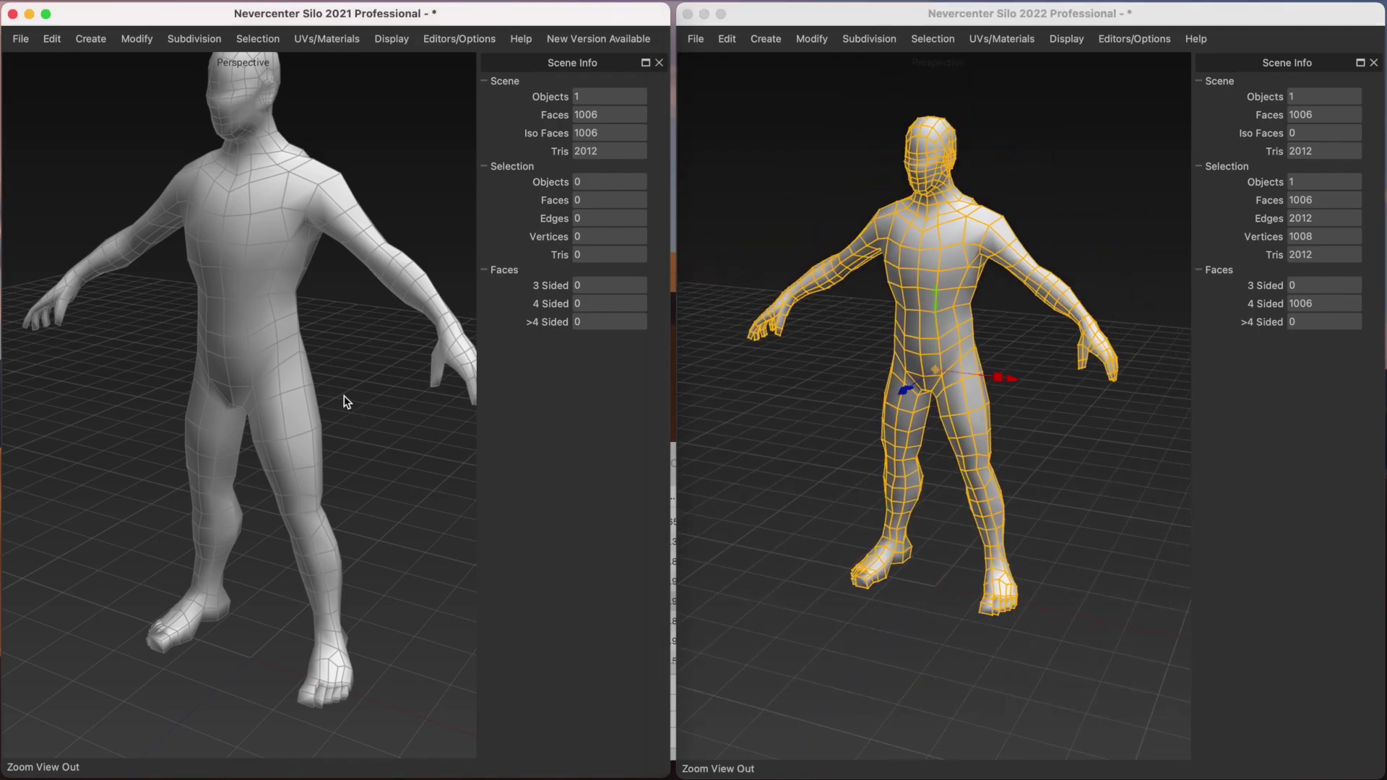
scroll(321, 392, "up", 2)
left_click(273, 359)
mouse_move(363, 389)
left_mouse_down("alt")
mouse_move(335, 392)
mouse_move(367, 384)
left_mouse_up("alt")
mouse_move(370, 390)
middle_mouse_down()
mouse_move(312, 383)
mouse_move(365, 379)
mouse_move(312, 383)
mouse_move(332, 379)
mouse_move(349, 388)
mouse_move(306, 389)
mouse_move(354, 382)
mouse_move(324, 383)
mouse_move(350, 391)
mouse_move(313, 400)
mouse_move(349, 390)
mouse_move(325, 394)
mouse_move(350, 387)
mouse_move(325, 381)
mouse_move(367, 383)
mouse_move(329, 395)
mouse_move(362, 388)
mouse_move(289, 385)
mouse_move(334, 390)
mouse_move(330, 362)
mouse_move(324, 384)
mouse_move(343, 394)
middle_mouse_up()
key("c")
key("c")
key("c")
key("c")
key("c")
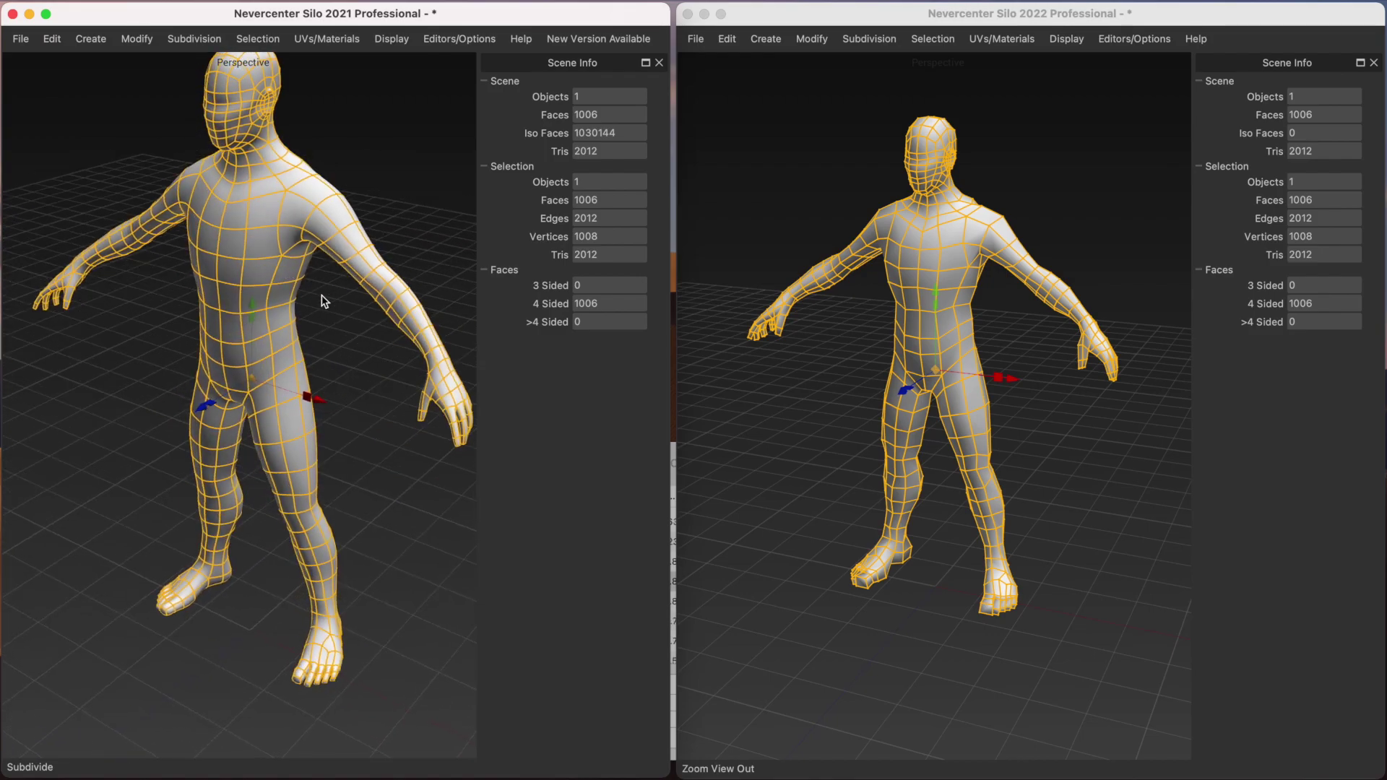
middle_click_drag(332, 312, 331, 310)
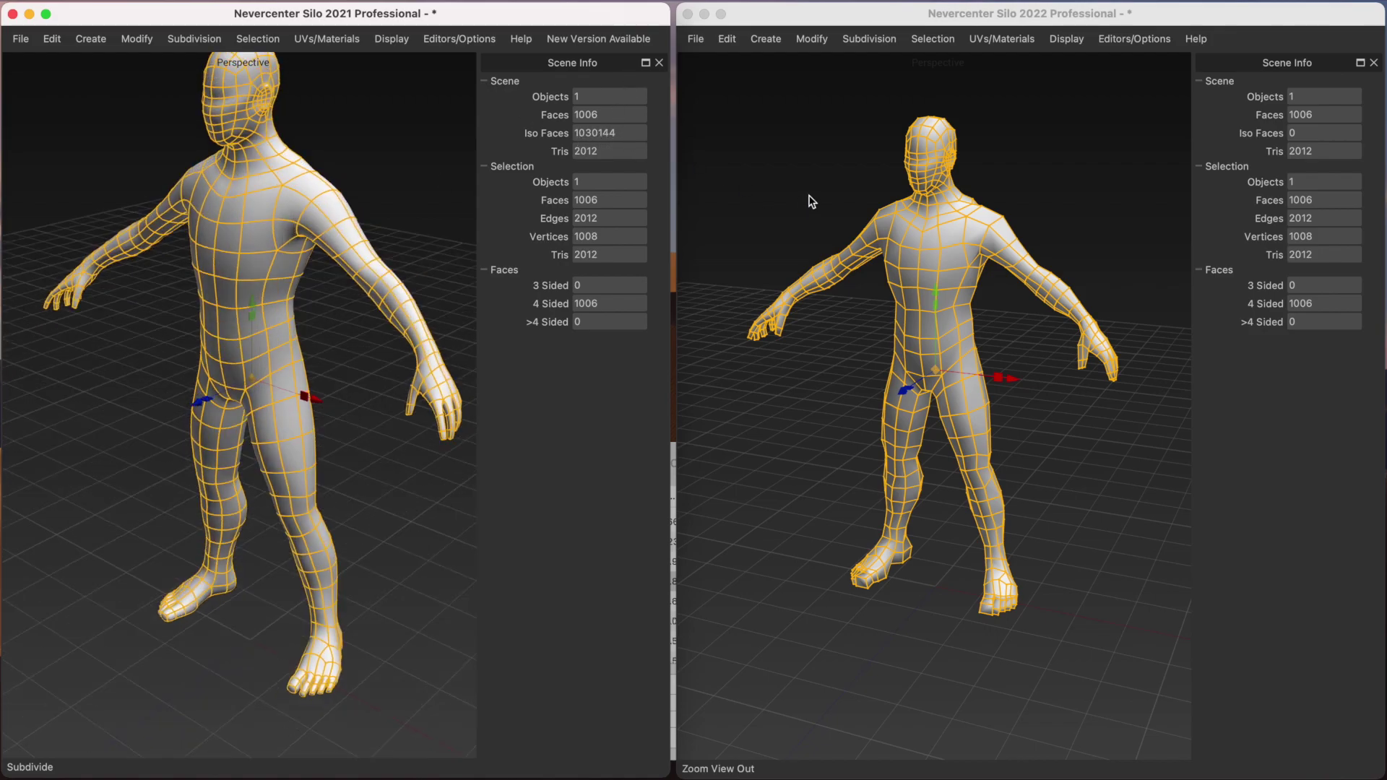
Step: Switch to Silo 2022 and subdivide the selected man figure five times
left_click(846, 223)
left_click(896, 240)
middle_click_drag(896, 240, 987, 305)
scroll(968, 305, "up", 5)
scroll(987, 305, "down", 5)
scroll(997, 310, "down", 2)
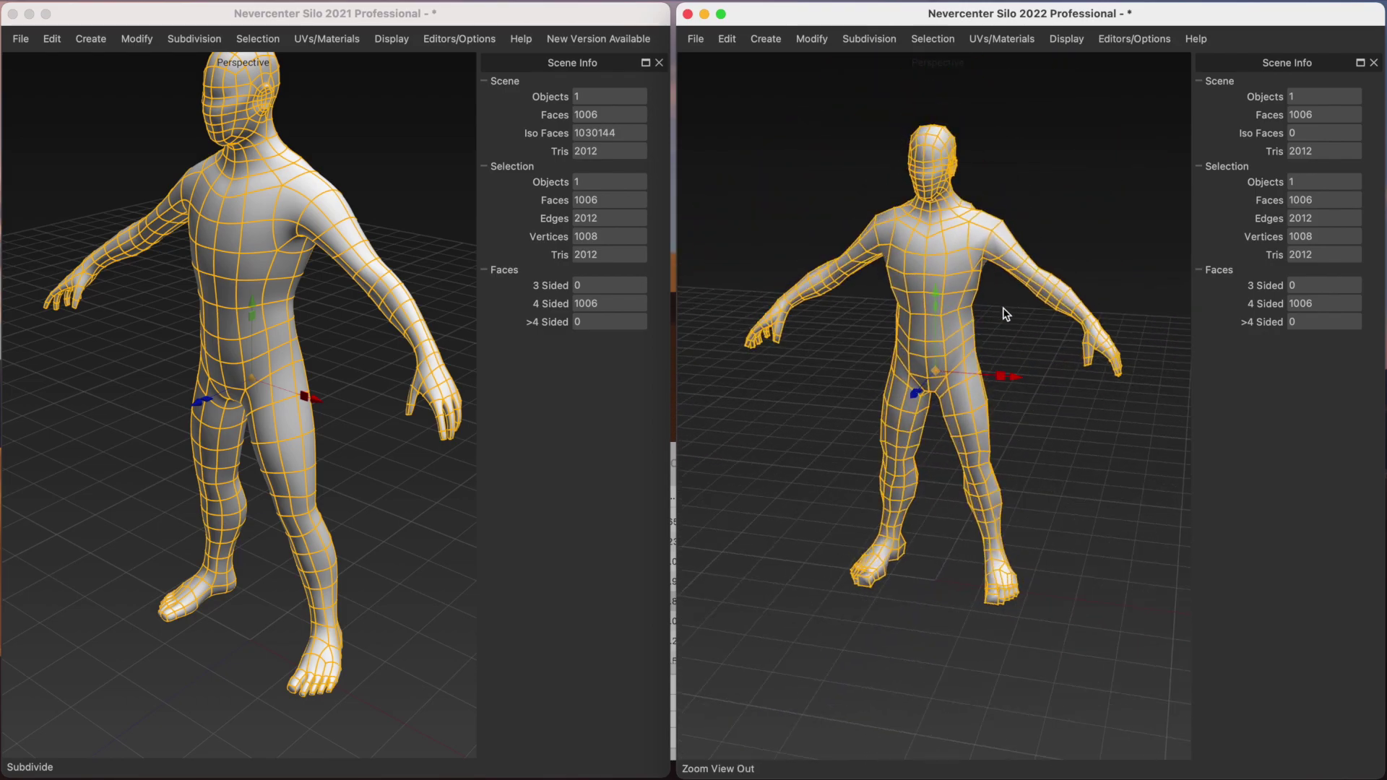
scroll(1001, 309, "up", 3)
scroll(995, 308, "down", 2)
scroll(995, 307, "up", 3)
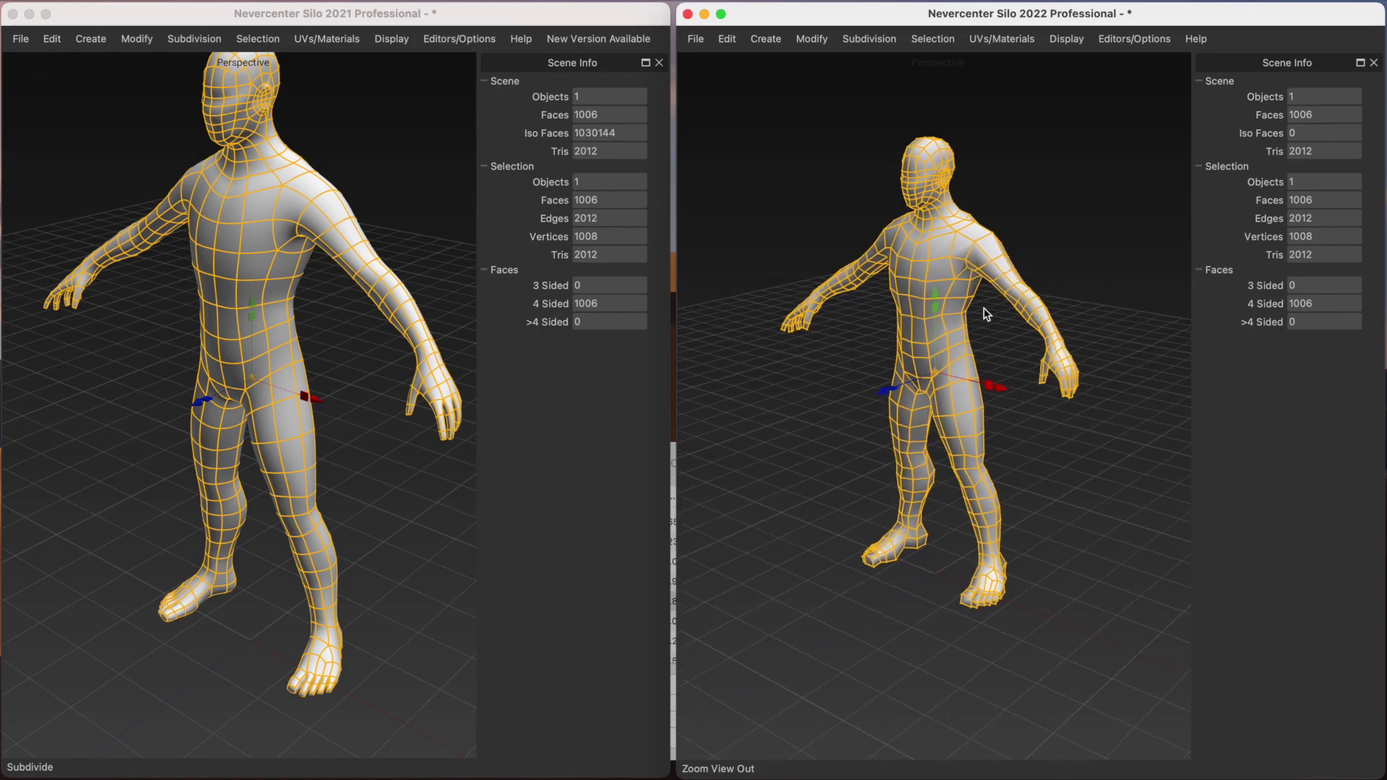
middle_click_drag(992, 310, 962, 332)
key("c")
key("c")
key("c")
key("c")
key("c")
scroll(981, 332, "up", 3)
scroll(981, 332, "down", 3)
scroll(962, 337, "down", 2)
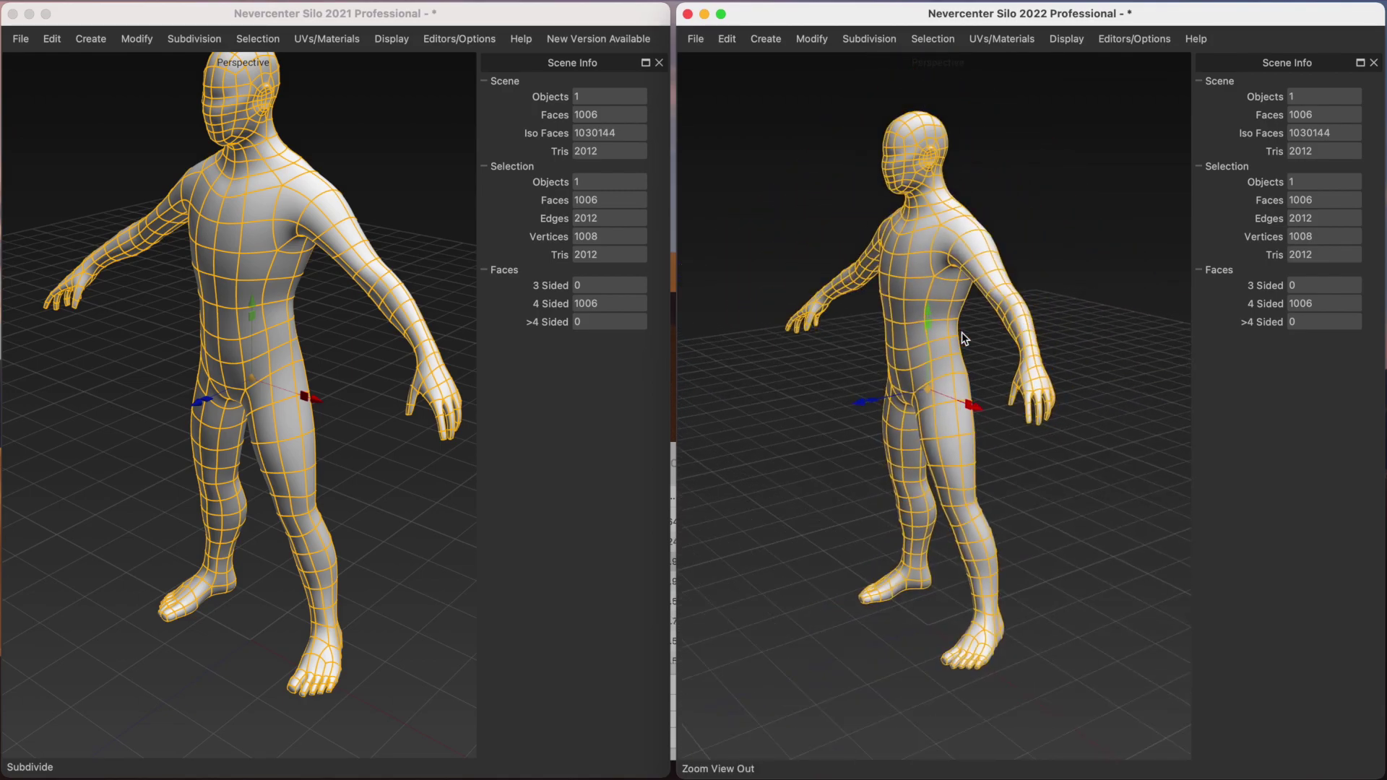
scroll(965, 337, "up", 4)
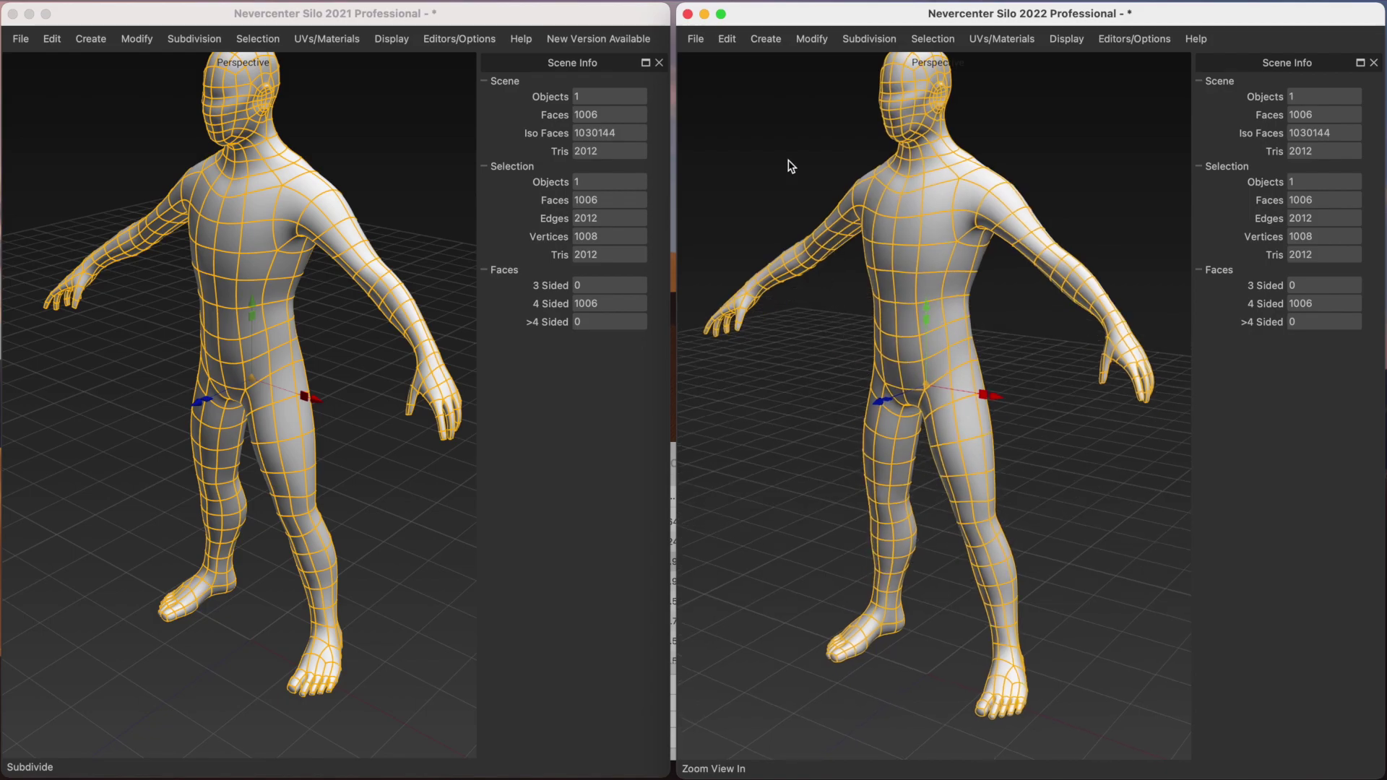
Step: Deselect the man figure in Silo 2021 and compare the memory use of the two Silo processes in Activity Monitor
left_click(398, 189)
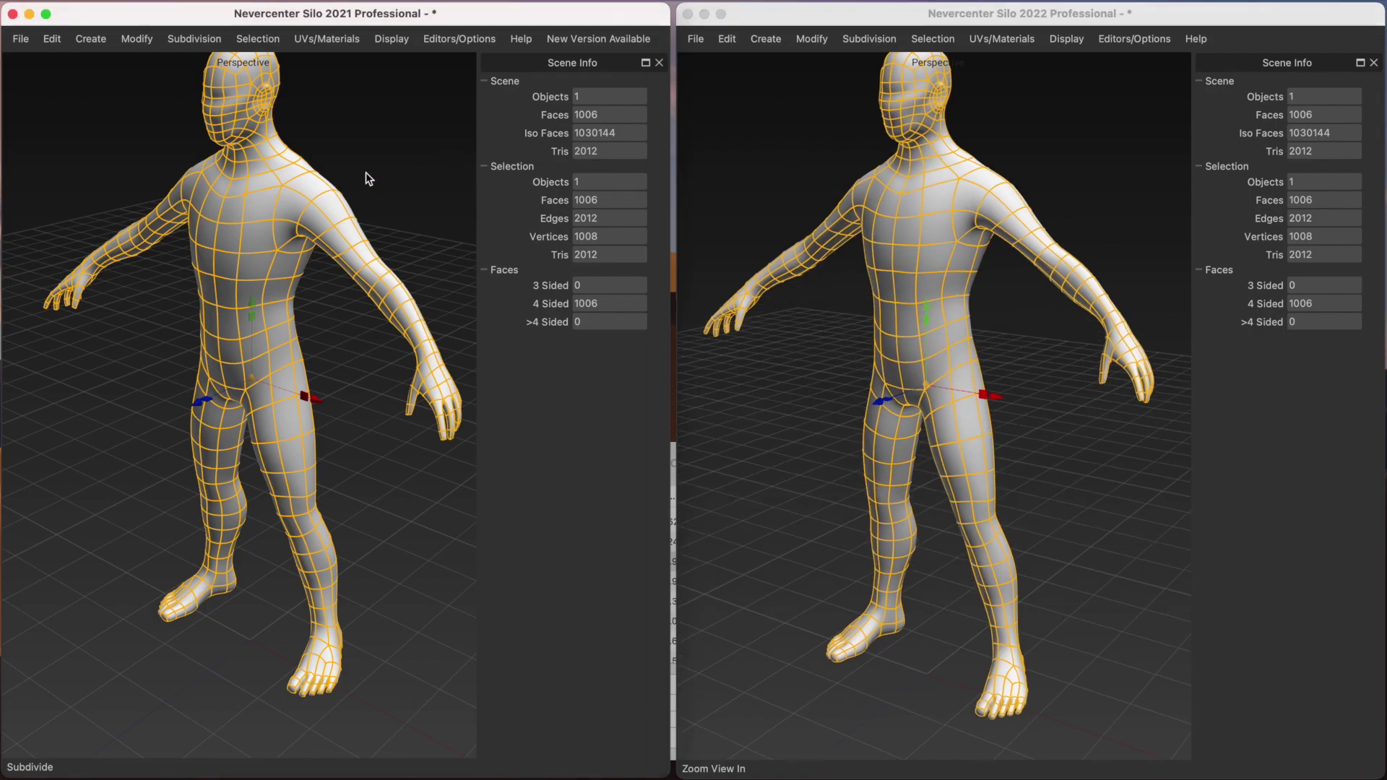
left_click(366, 172)
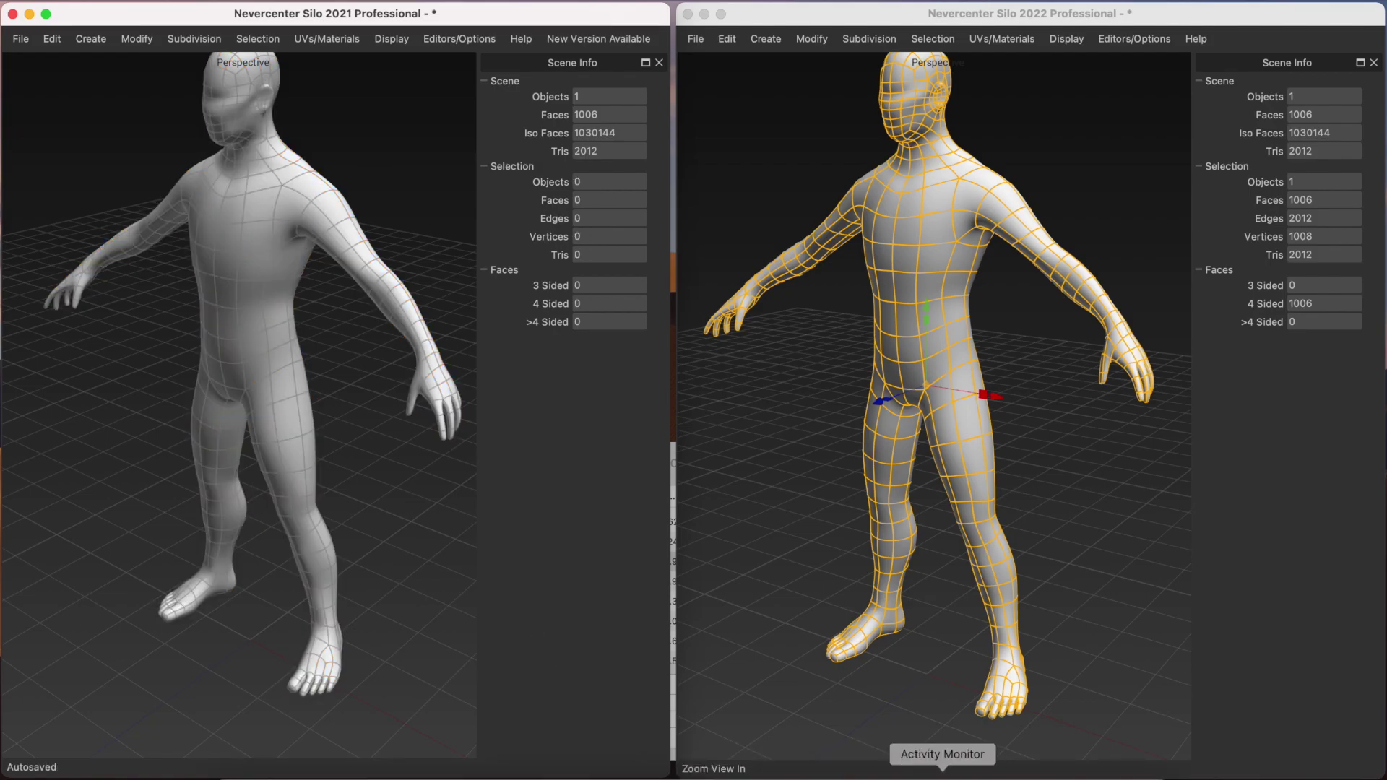
left_click(943, 775)
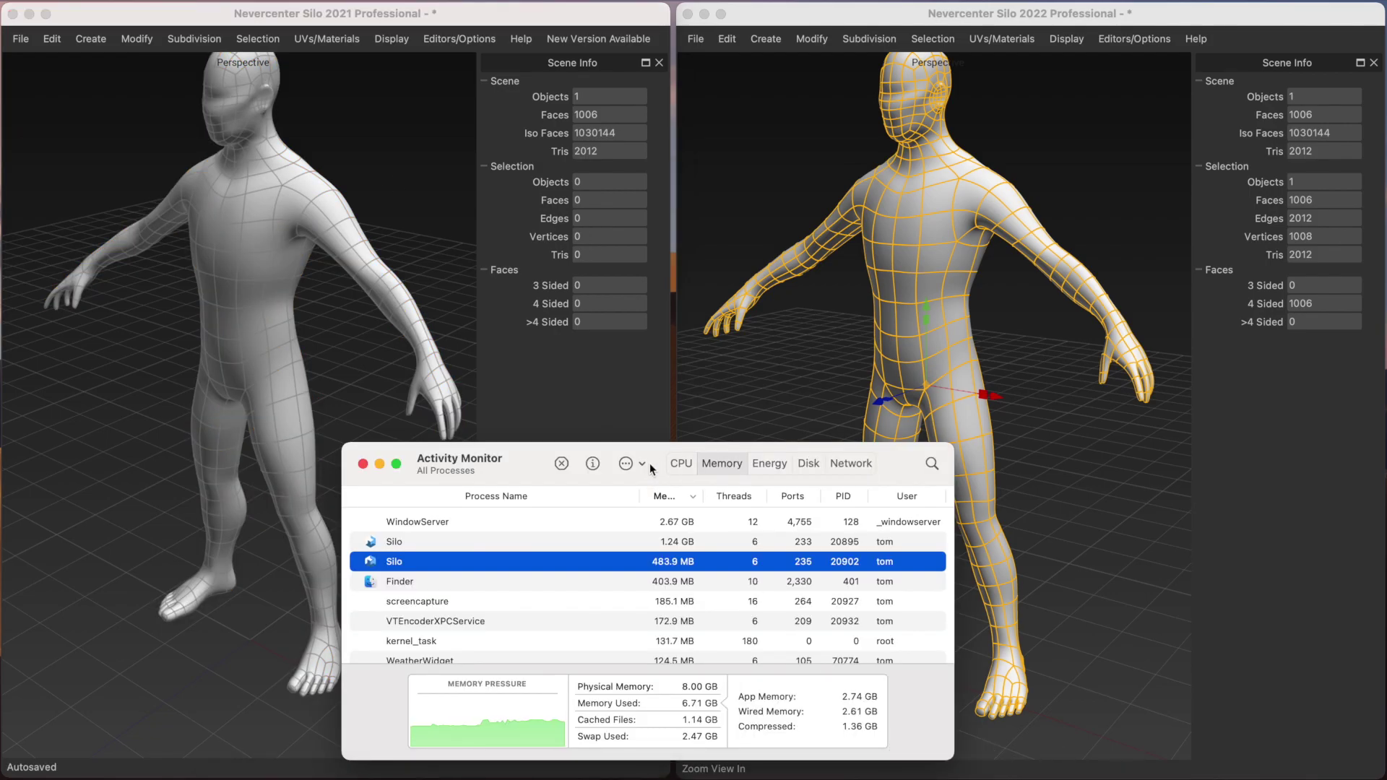
left_click_drag(657, 452, 653, 344)
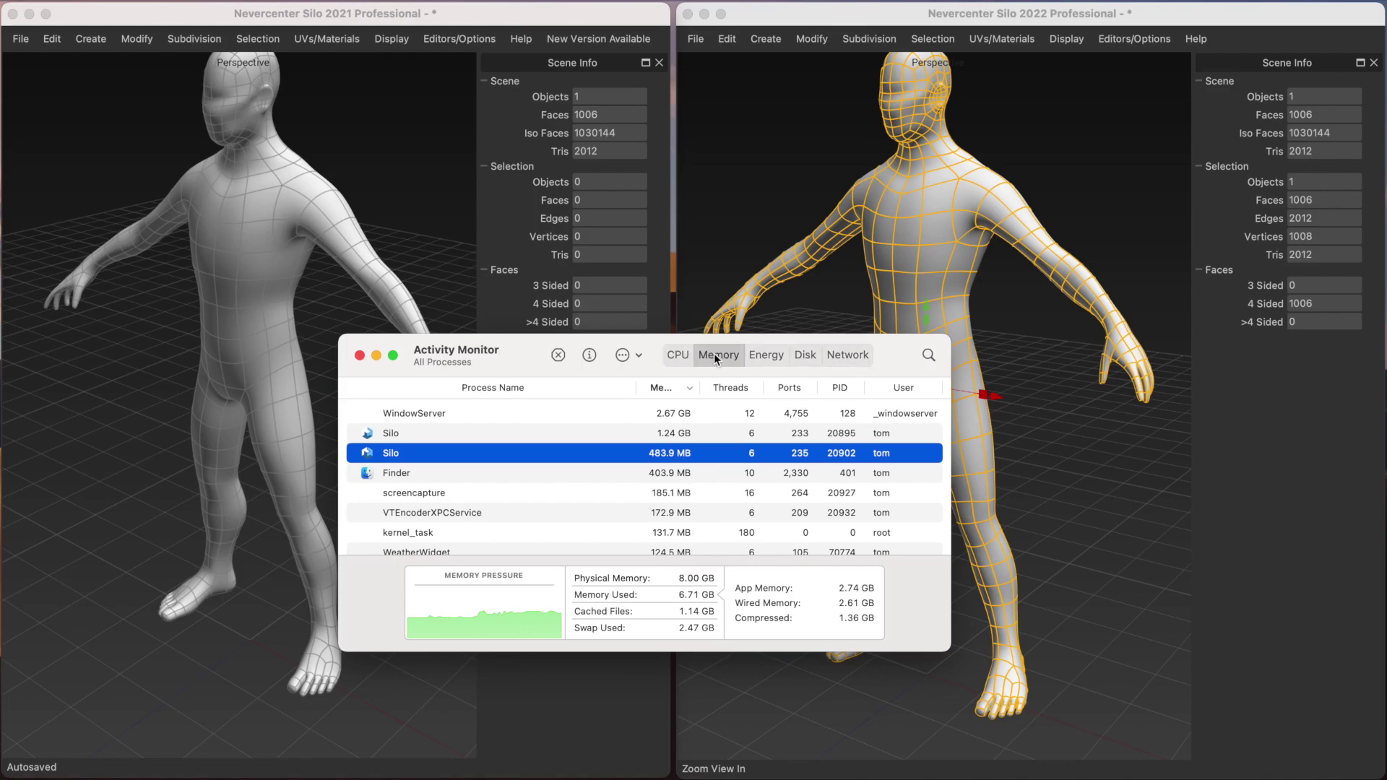
left_click(551, 434)
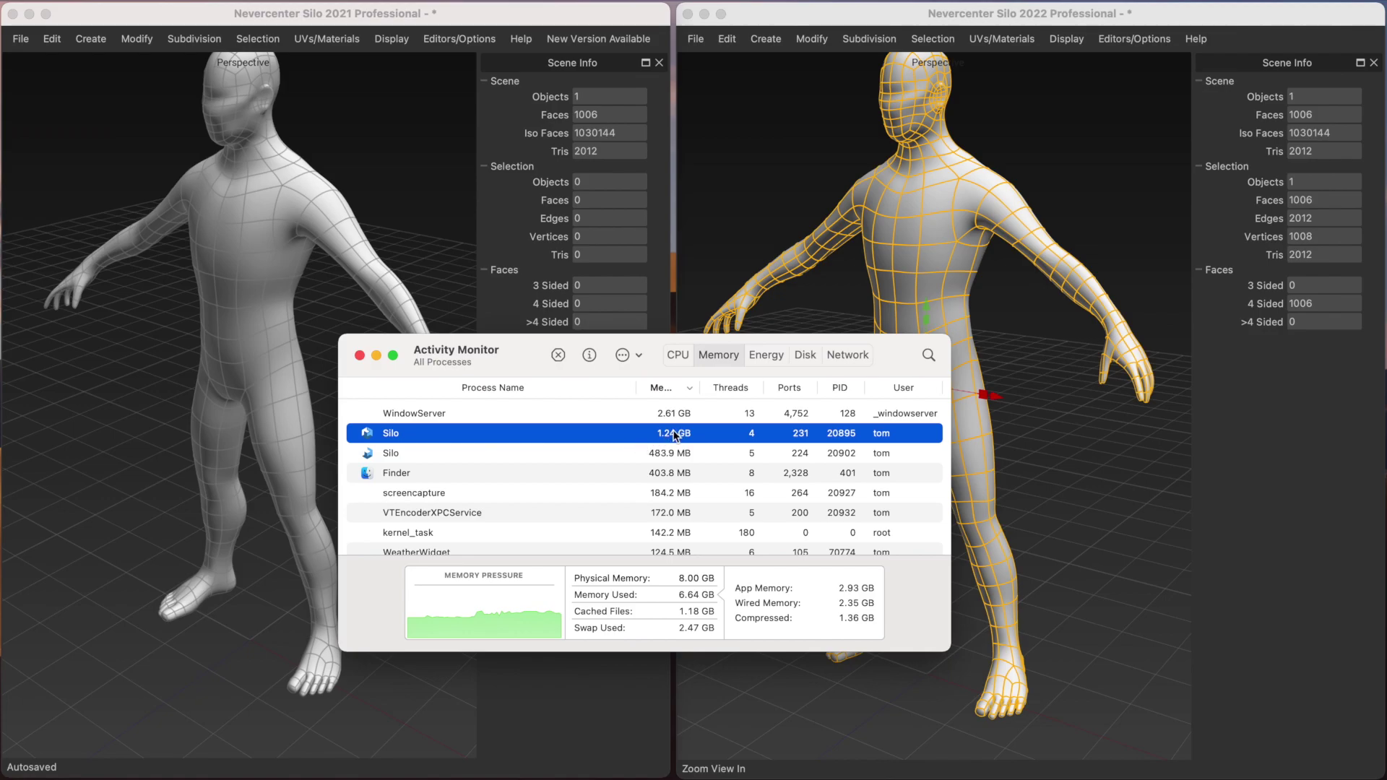
left_click(601, 458)
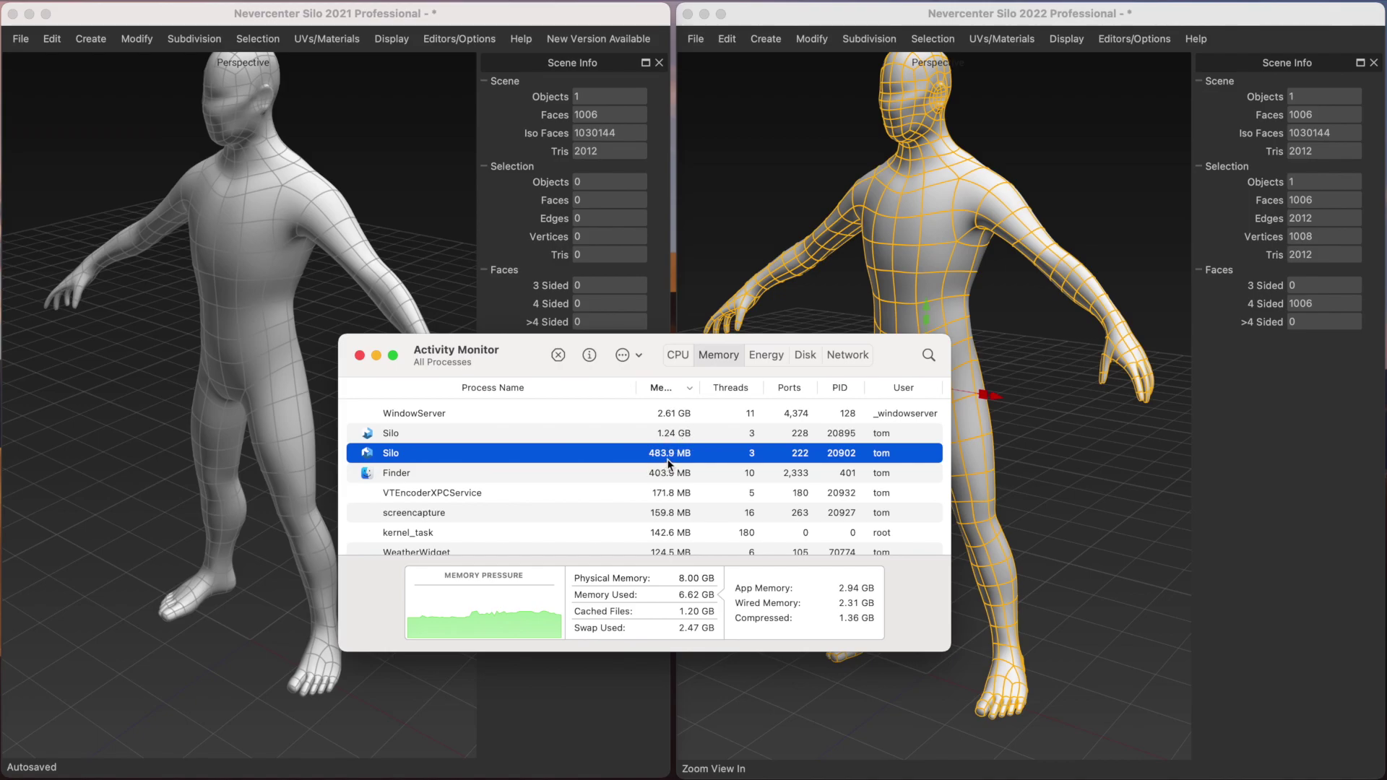
Step: Bring the Silo 2022 and Silo 2021 windows back in front of Activity Monitor
left_click(847, 14)
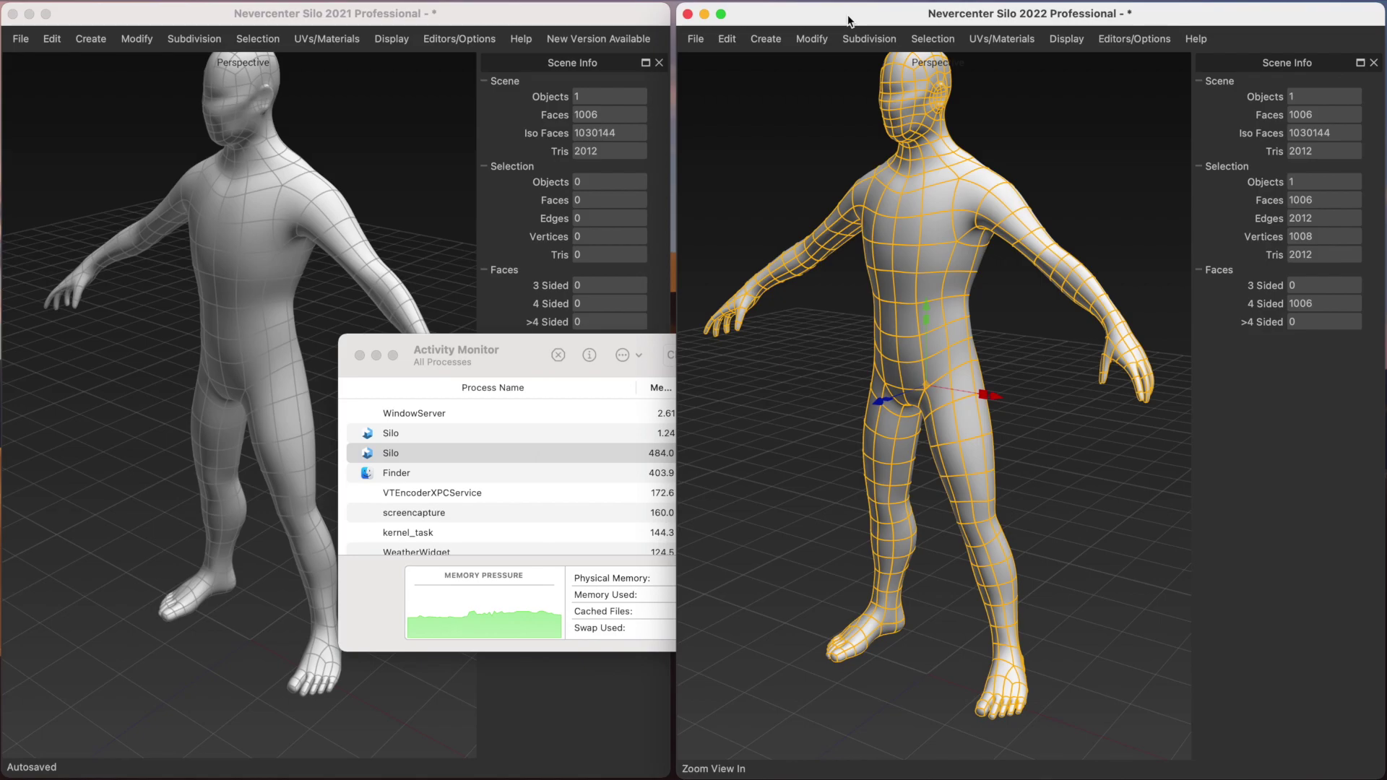
left_click(616, 11)
left_click_drag(838, 193, 894, 246, "alt")
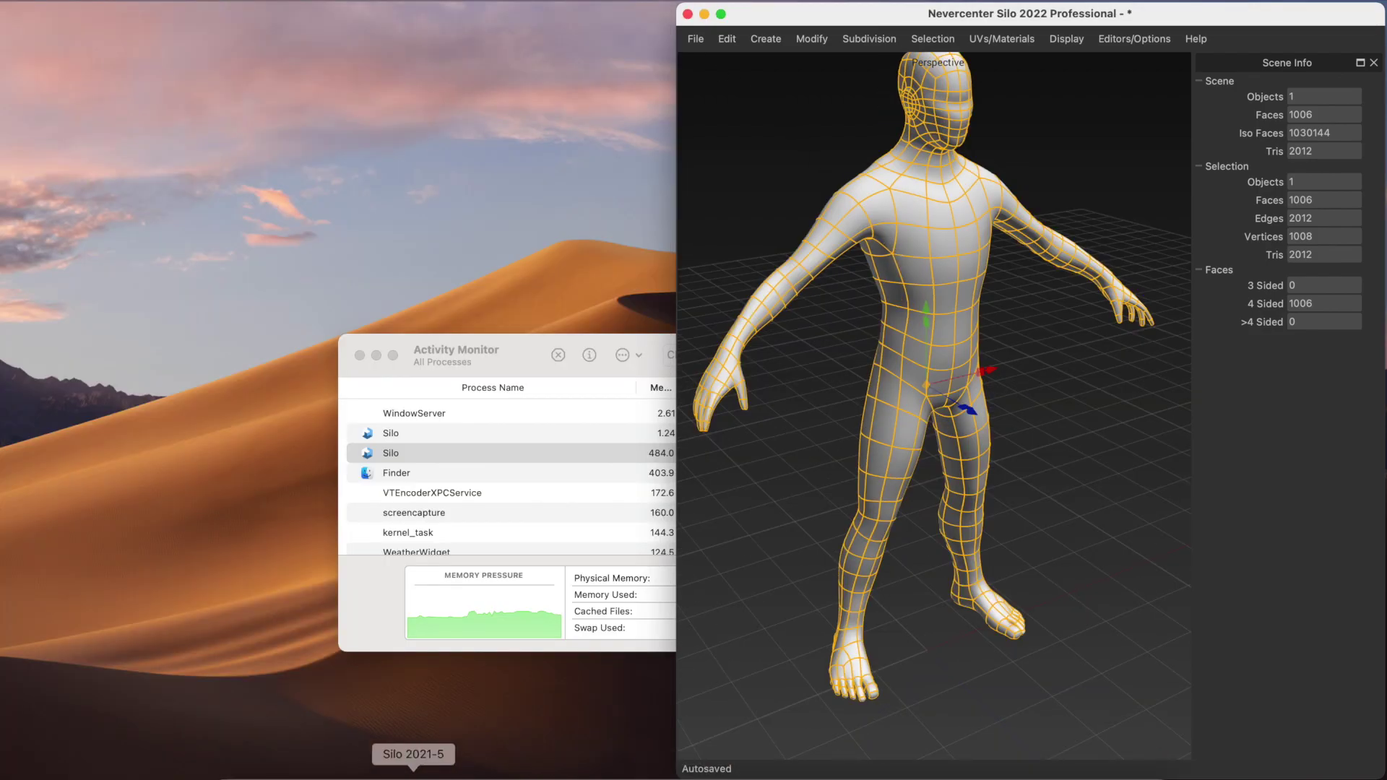
left_click(412, 777)
Step: Switch to Silo 2022, change to edge selection mode and select the horizontal edge loop around the man's waist
left_click(771, 508)
left_click_drag(817, 462, 844, 443, "alt")
left_click(923, 310)
left_click_drag(923, 311, 900, 333, "alt")
key("s")
left_click(918, 310)
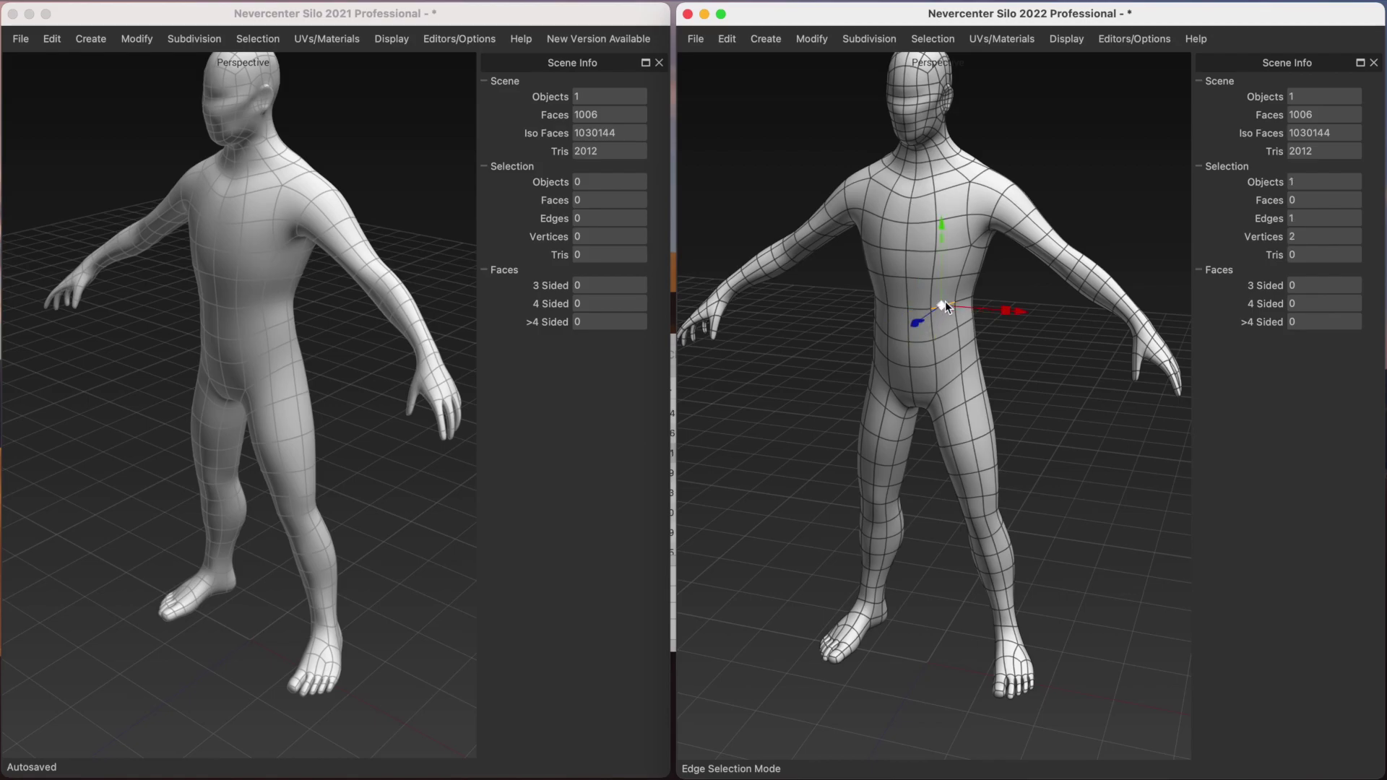
left_click(900, 307)
scroll(903, 295, "up", 5)
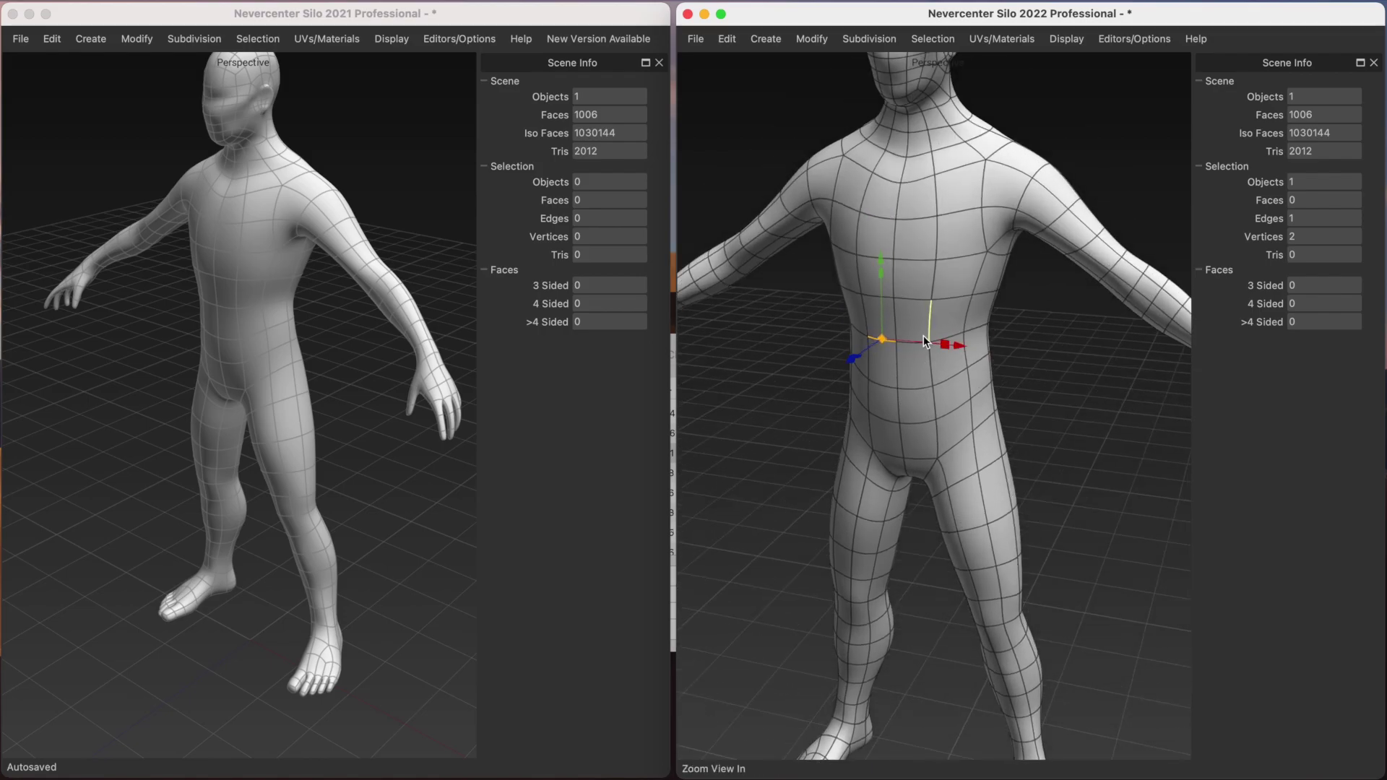
double_click(952, 337)
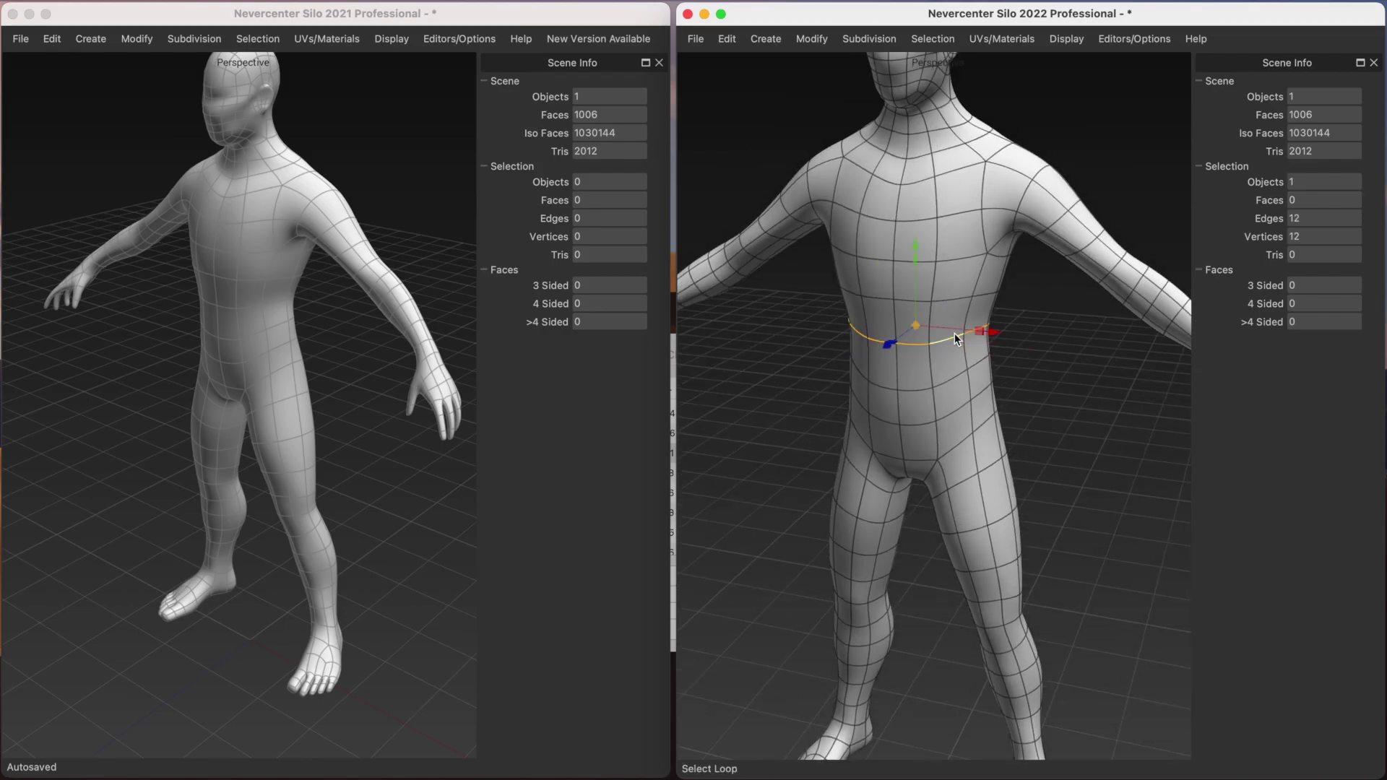
Step: Delete the selected waist edge loop from the man figure in Silo 2022
mouse_move(911, 394)
left_mouse_down("alt")
mouse_move(926, 386)
mouse_move(902, 393)
left_mouse_up("alt")
mouse_move(901, 397)
middle_mouse_down()
mouse_move(916, 398)
mouse_move(893, 400)
middle_mouse_up()
key("Delete")
left_click_drag(891, 394, 902, 396, "alt")
Step: Switch to Silo 2021, select the horizontal edge loop around the man's waist in edge selection mode and delete it
left_click_drag(272, 380, 293, 363, "alt")
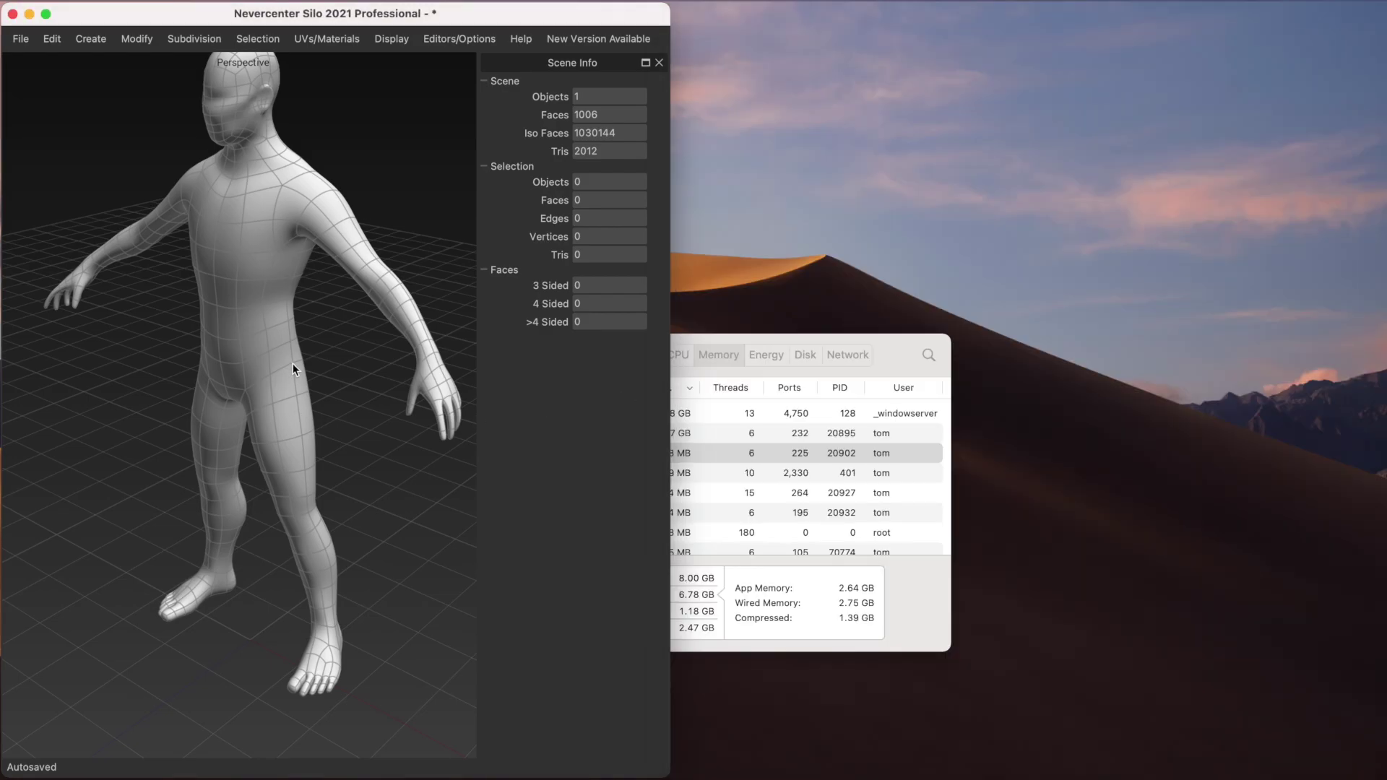
left_click(471, 777)
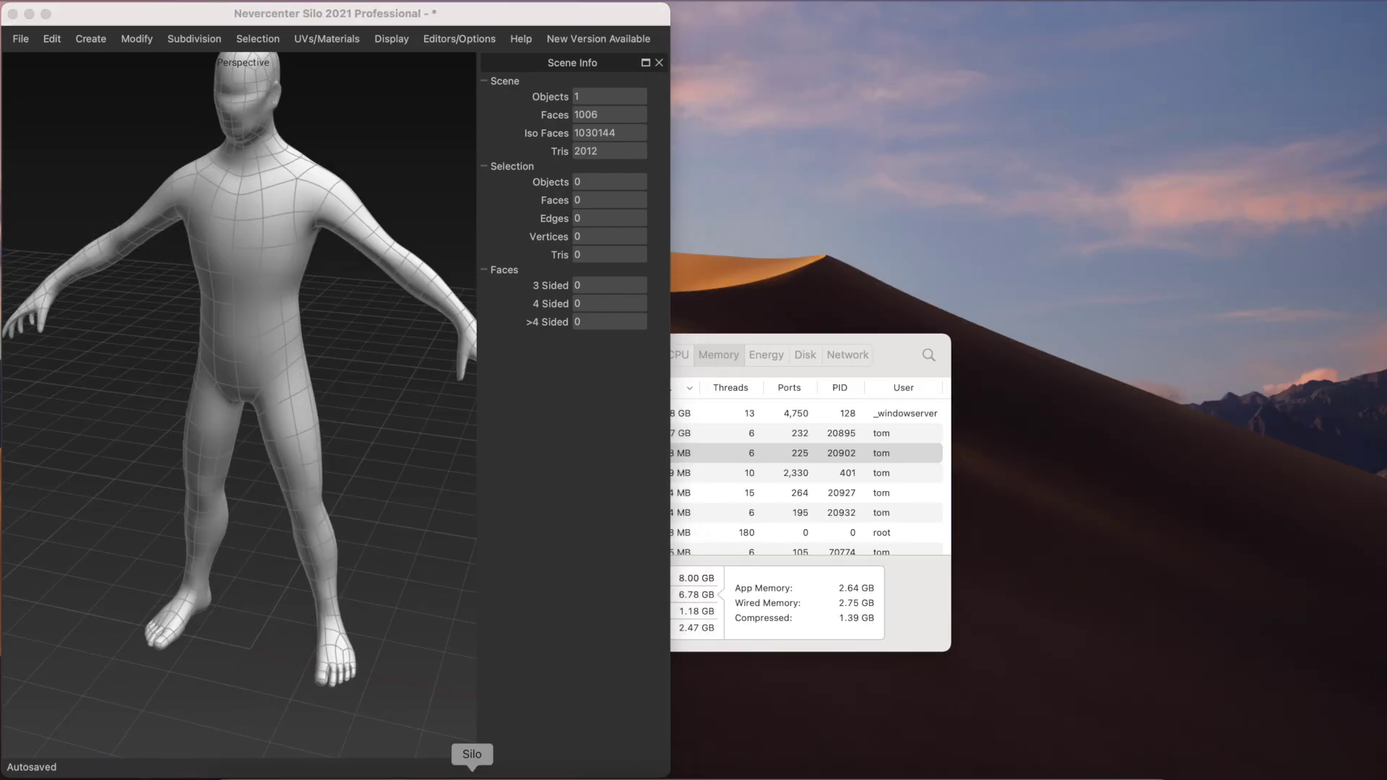
left_click(412, 453)
middle_click_drag(388, 411, 278, 313)
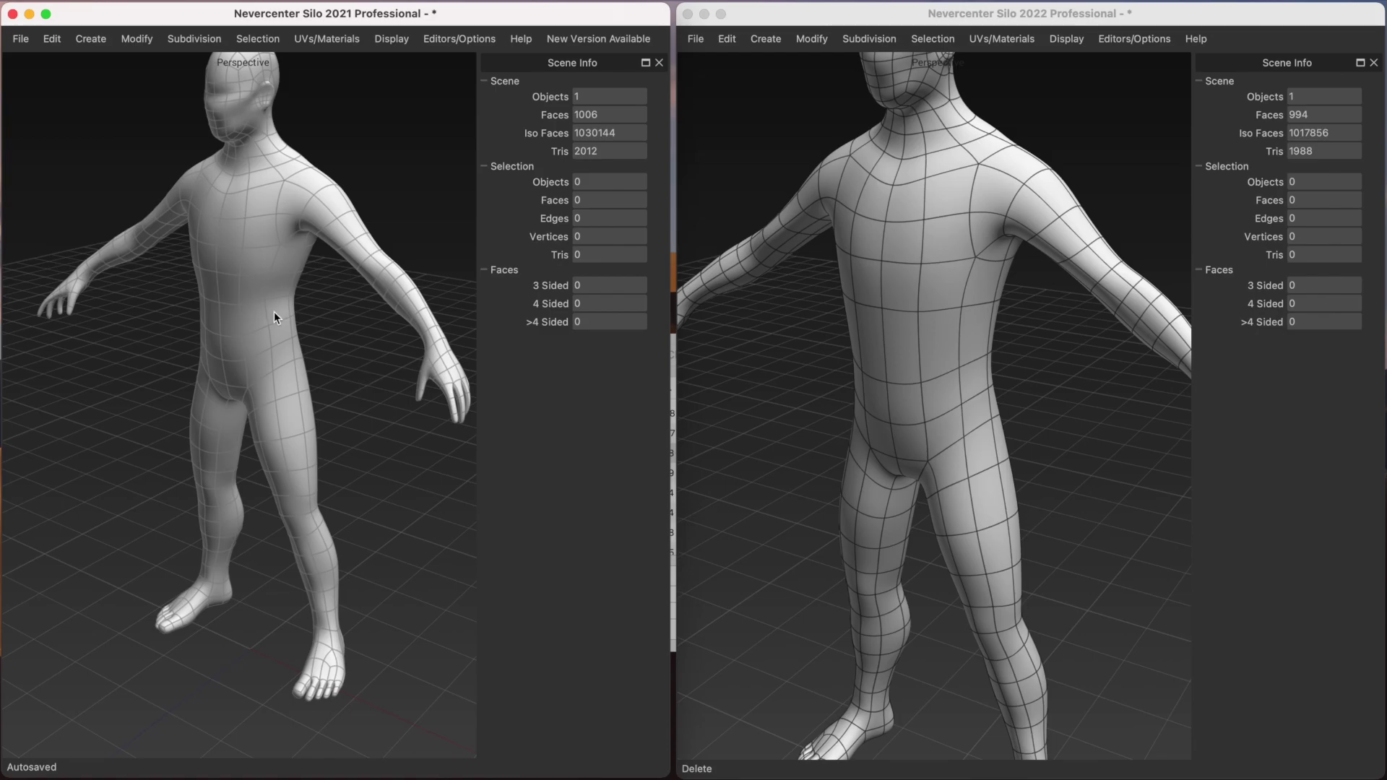
left_click(247, 292)
key("s")
double_click(257, 300)
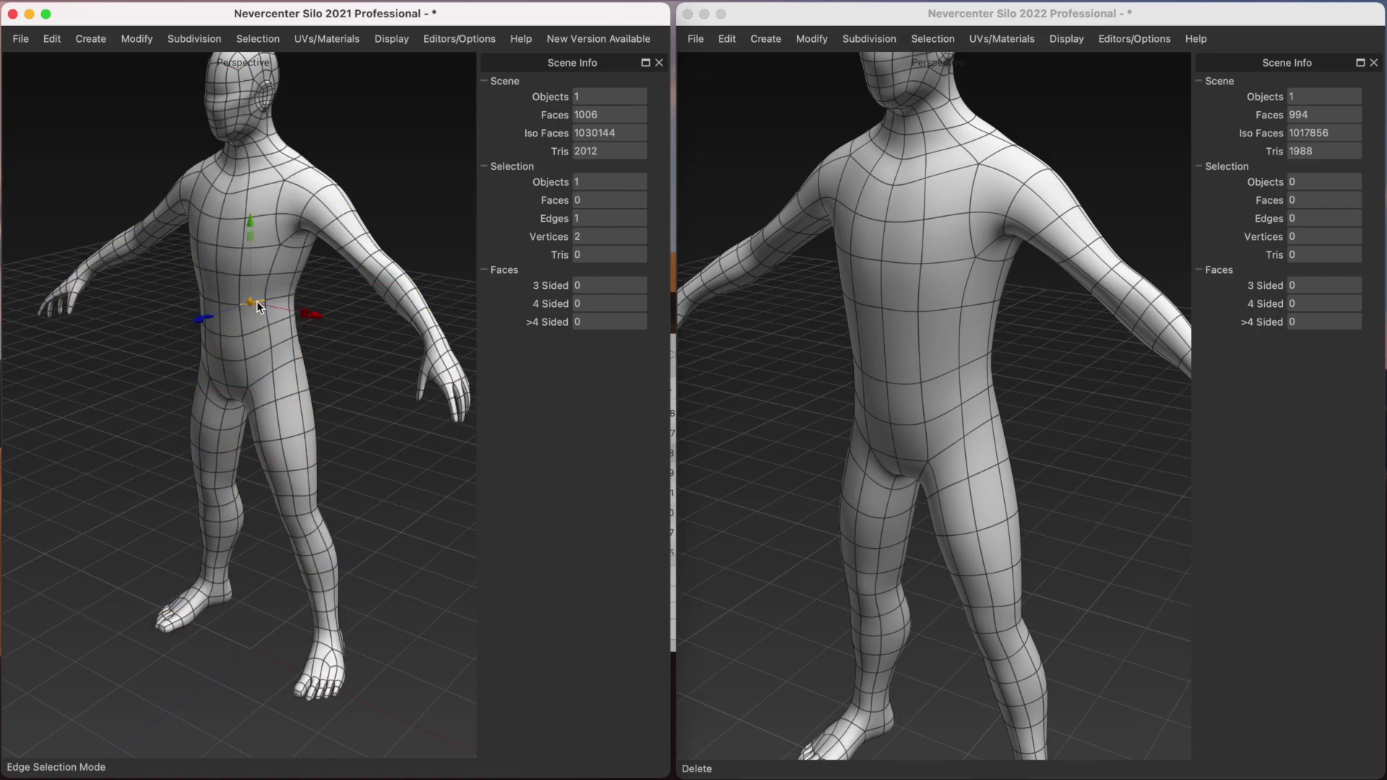
mouse_move(266, 319)
middle_mouse_down()
mouse_move(294, 317)
mouse_move(281, 327)
middle_mouse_up()
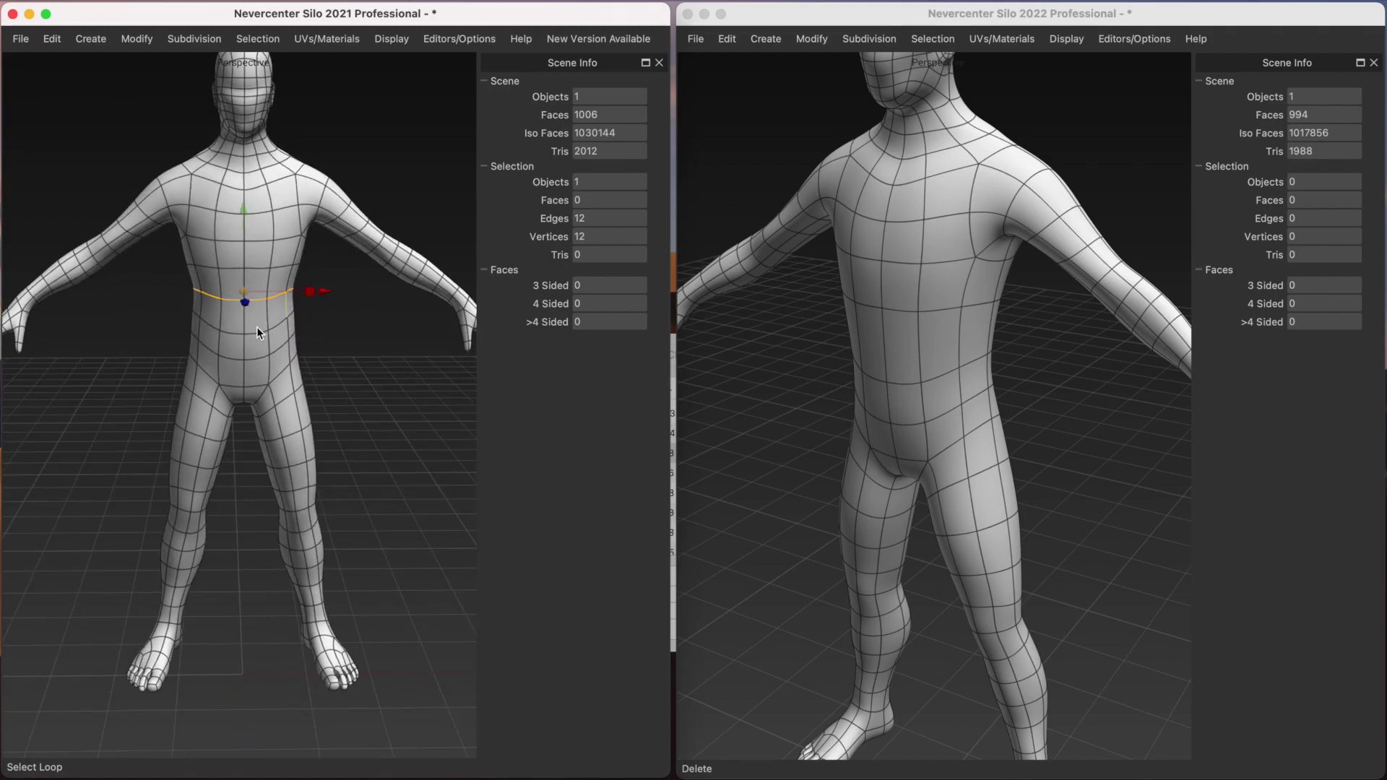
key("Delete")
middle_click_drag(258, 327, 272, 342)
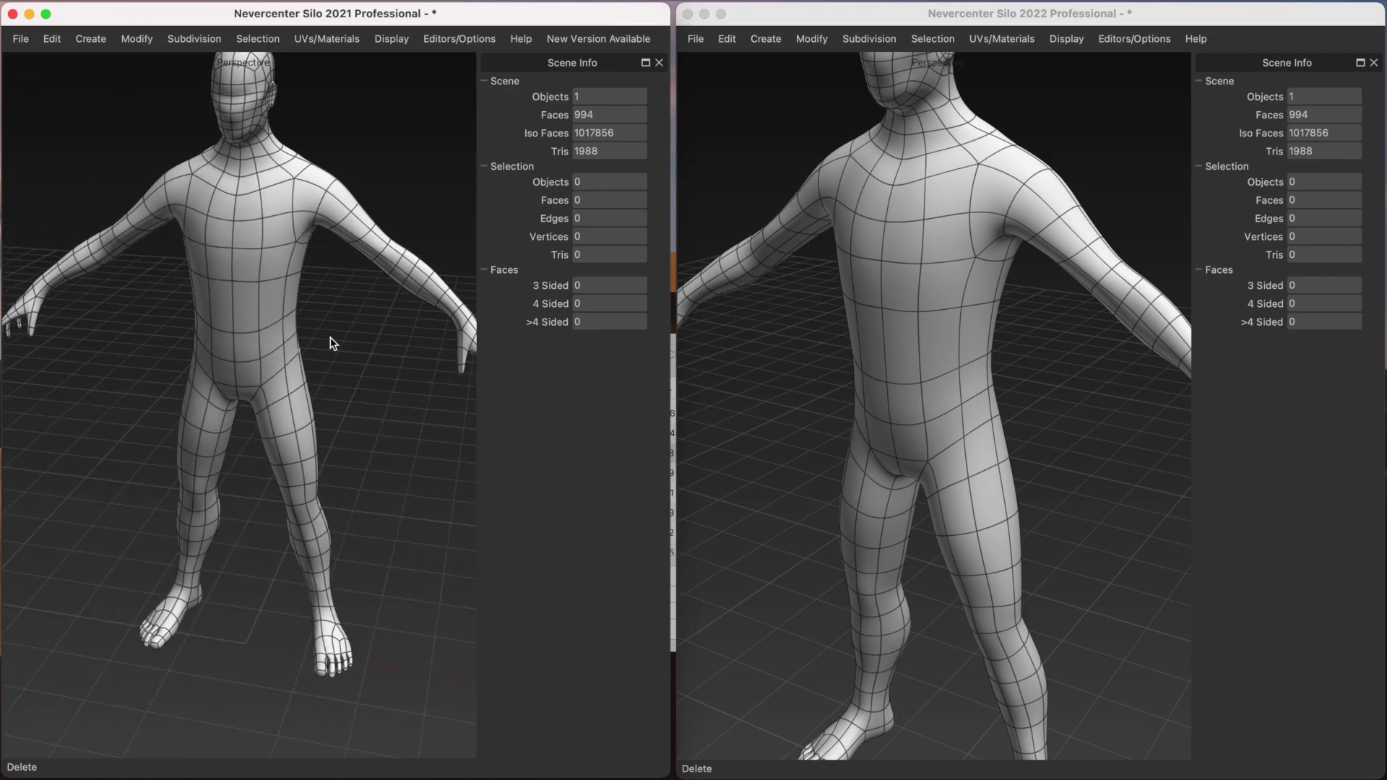
Step: Undo the waist edge loop deletion in Silo 2021 and in Silo 2022
key("super+z")
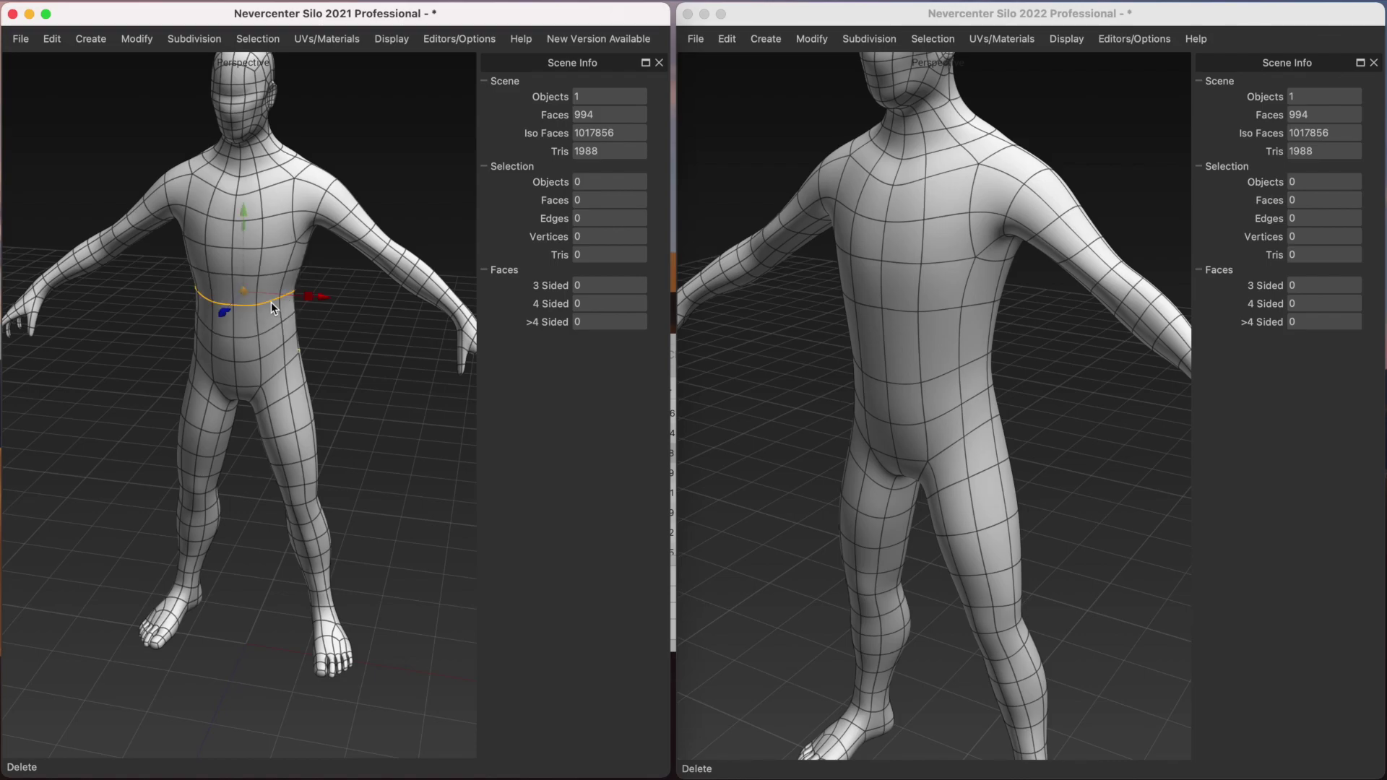
left_click(764, 131)
middle_click_drag(772, 313, 800, 299)
key("super+z")
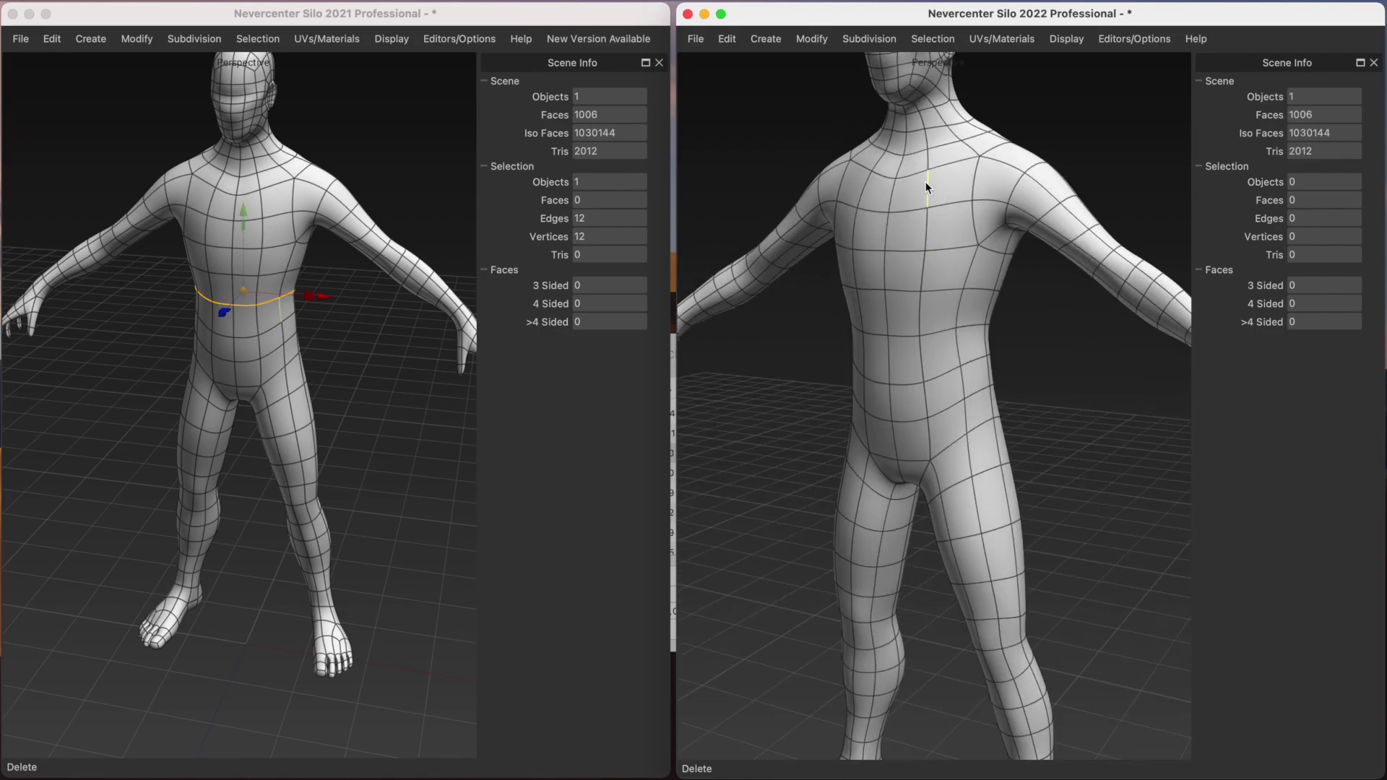
Step: Switch to object selection mode and delete the whole man figure in Silo 2022 and in Silo 2021
key("f")
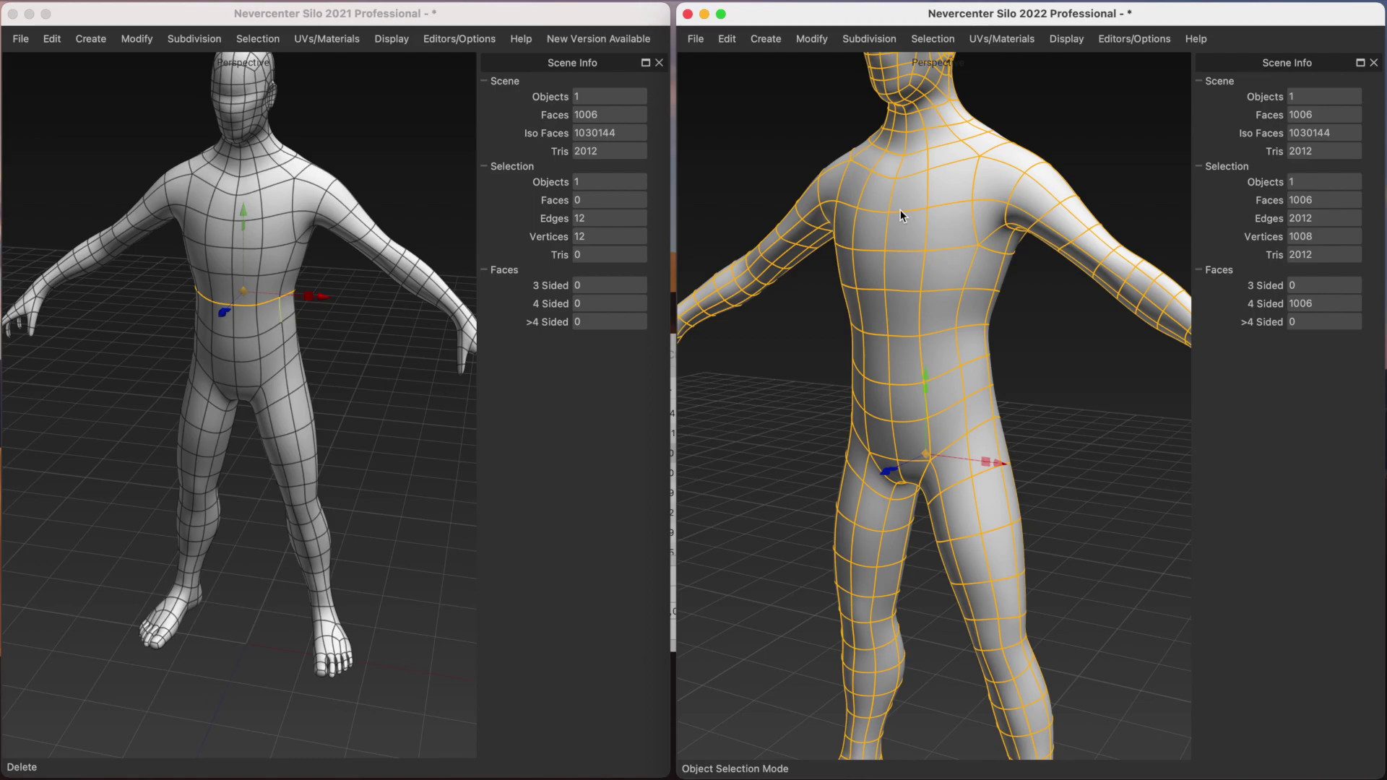
key("Delete")
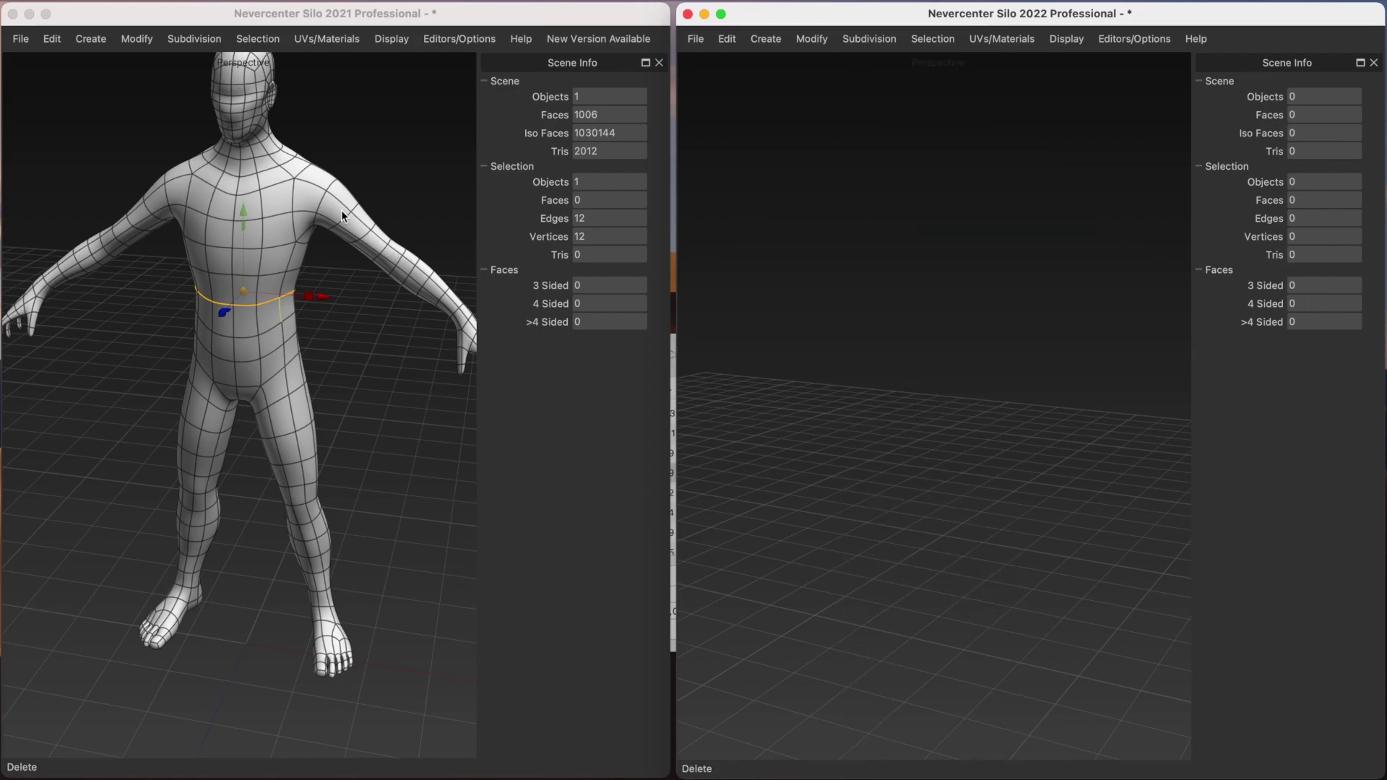
left_click(371, 148)
key("f")
key("Delete")
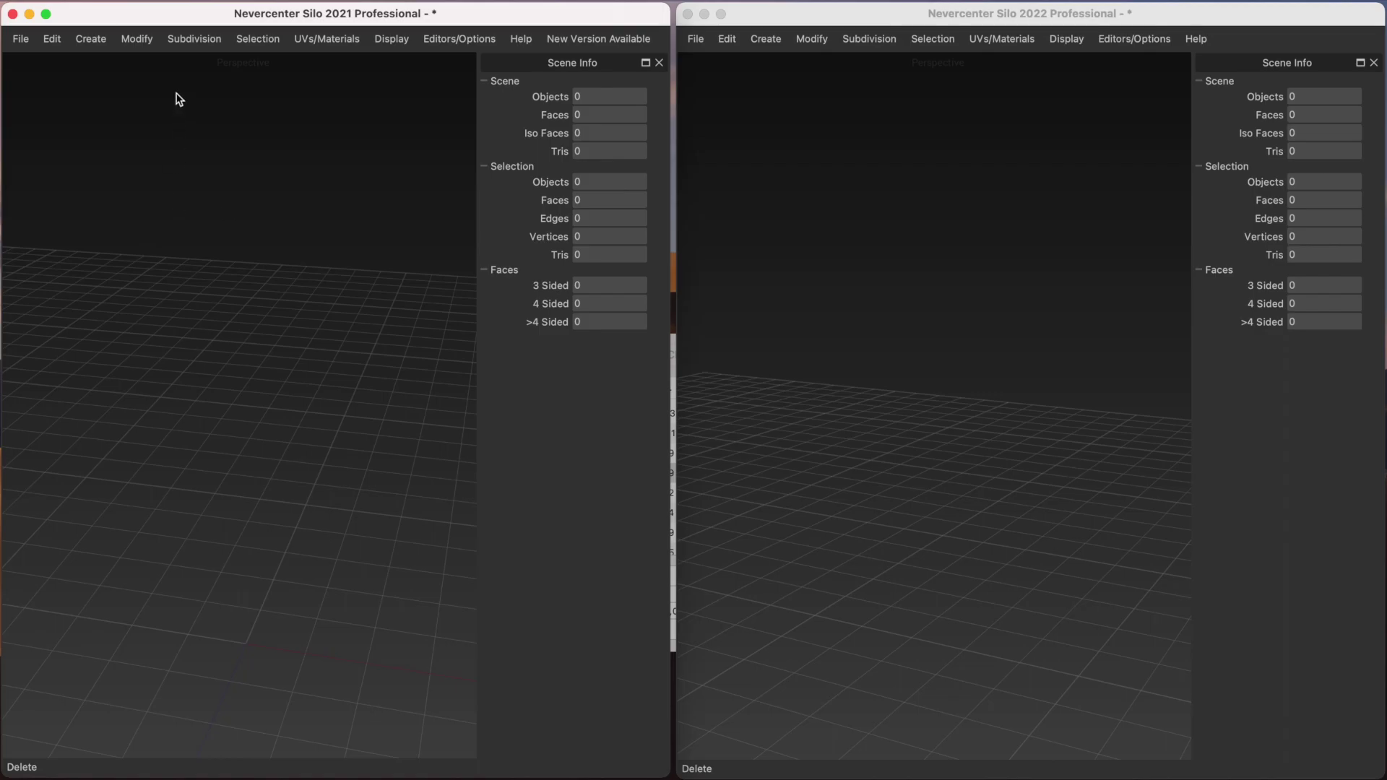
Step: Create a cube in the empty Silo 2021 scene and subdivide it seven times
left_click(94, 38)
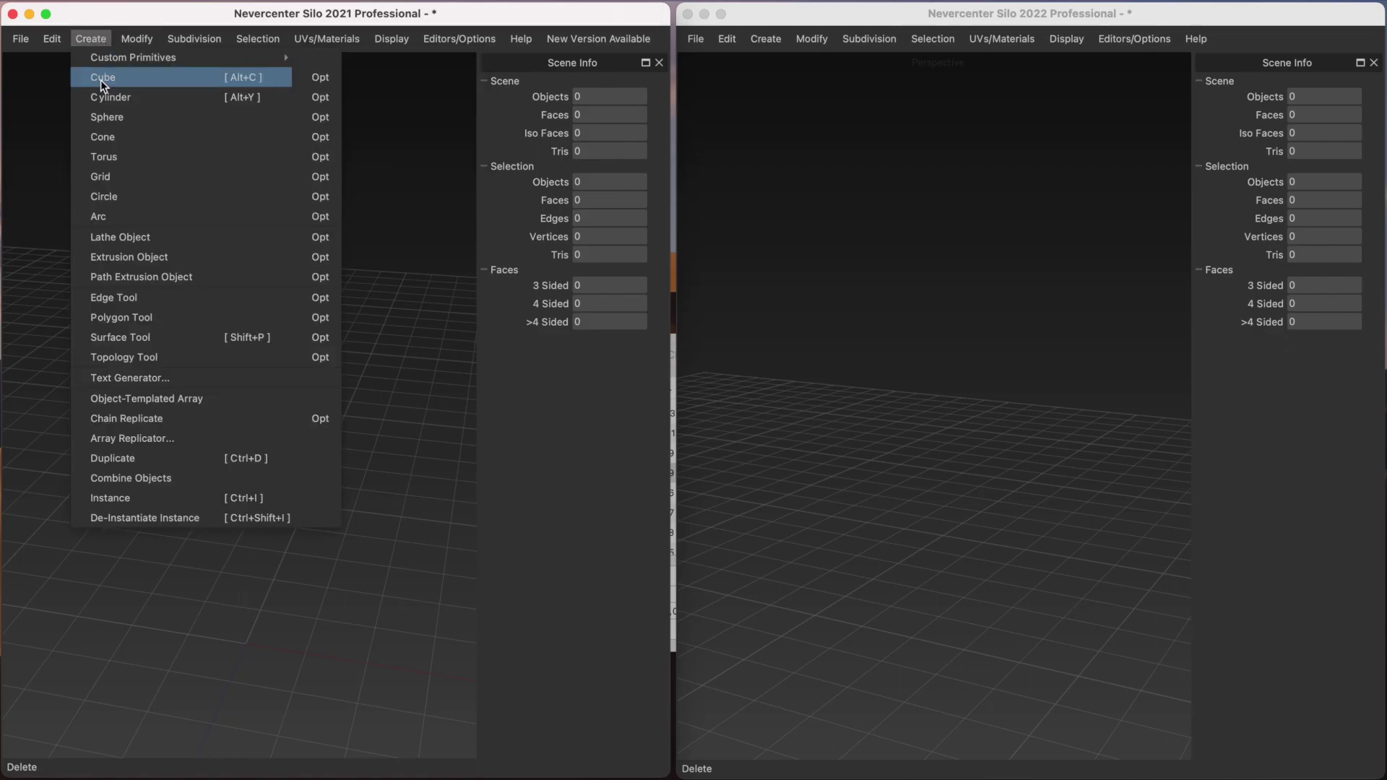
left_click(101, 78)
scroll(259, 371, "down", 3)
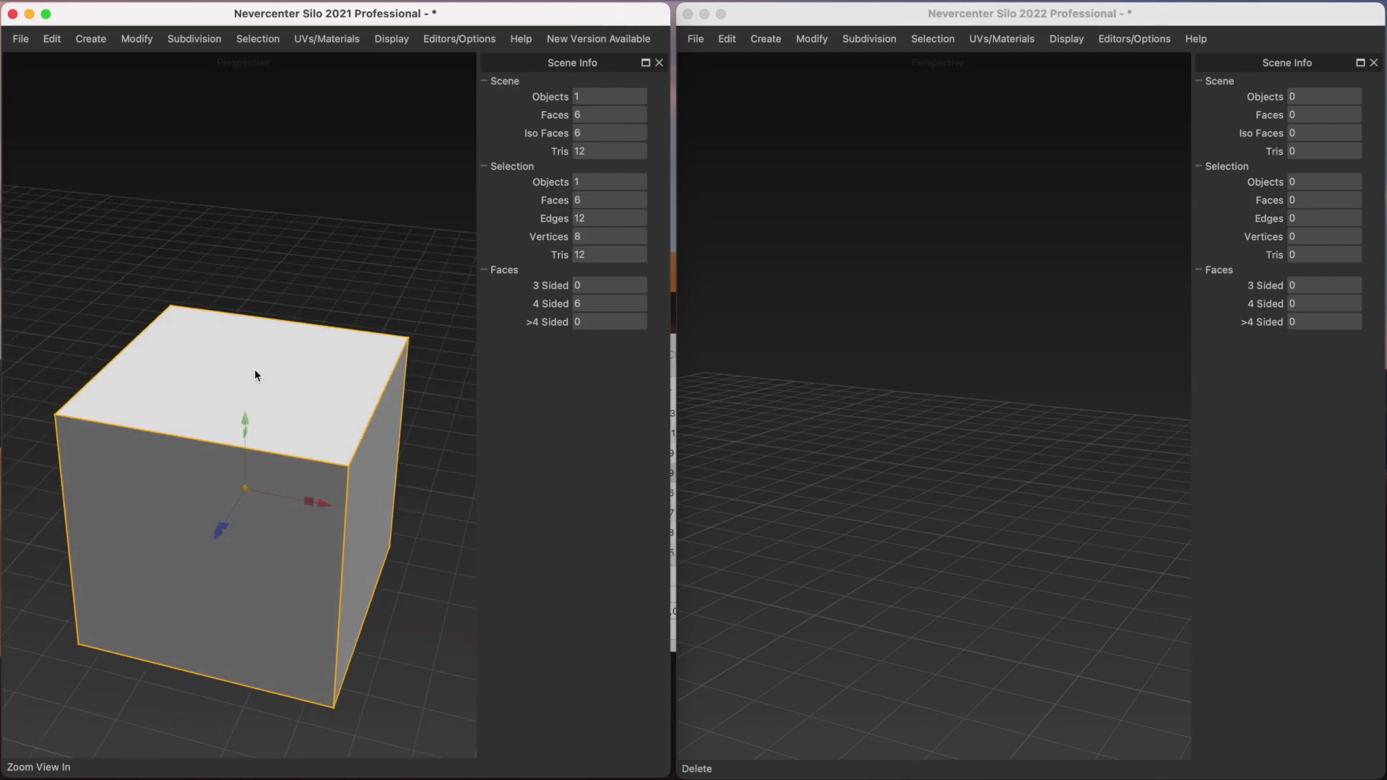
key("c")
key("c")
key("c")
key("c")
key("c")
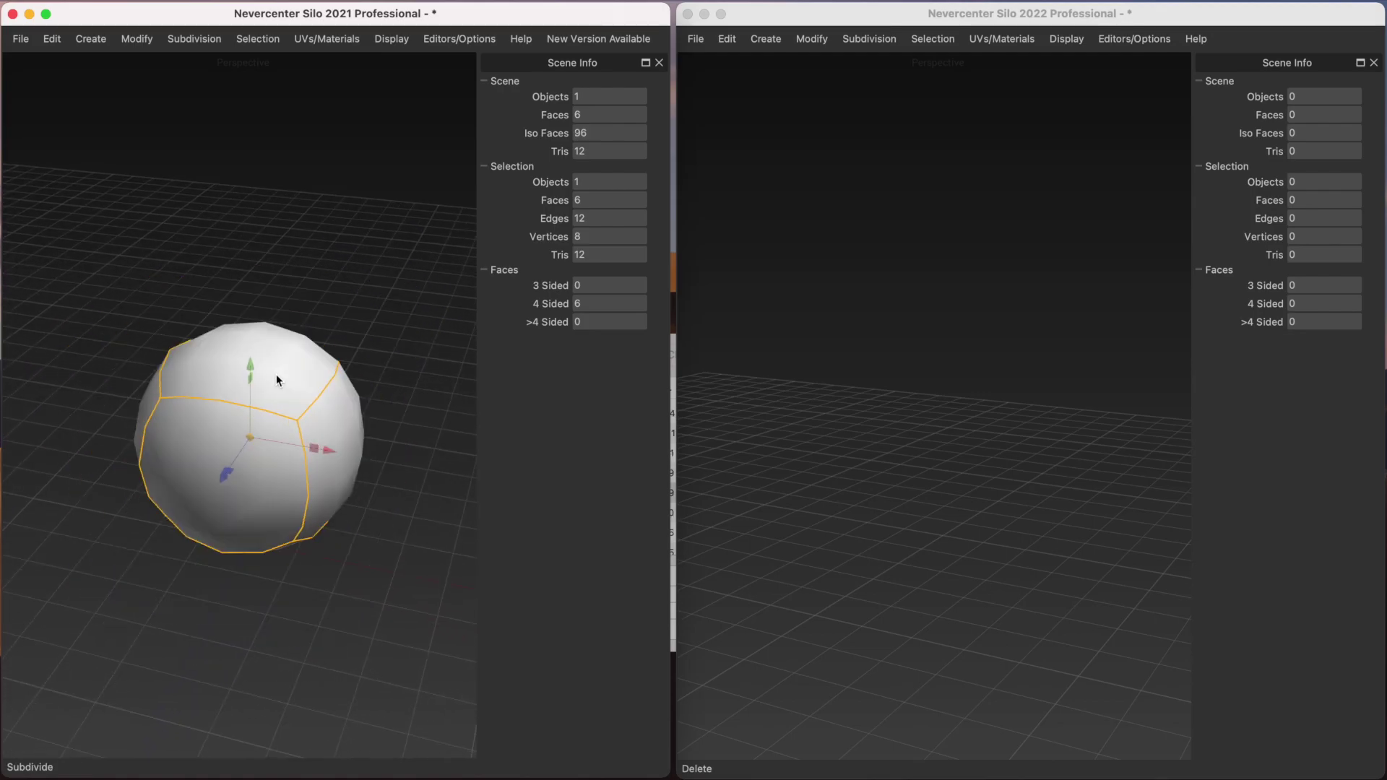
key("c")
key("c")
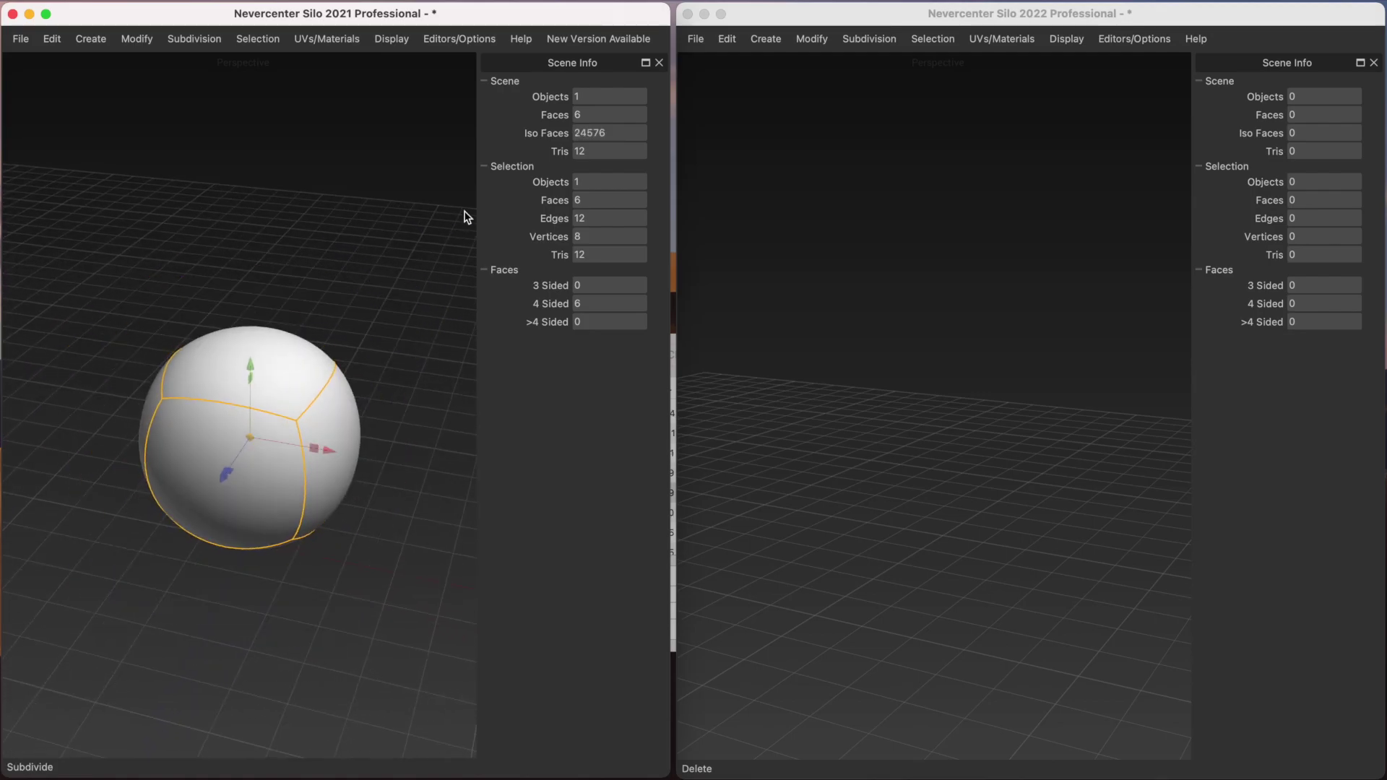
left_click_drag(389, 287, 366, 294, "alt")
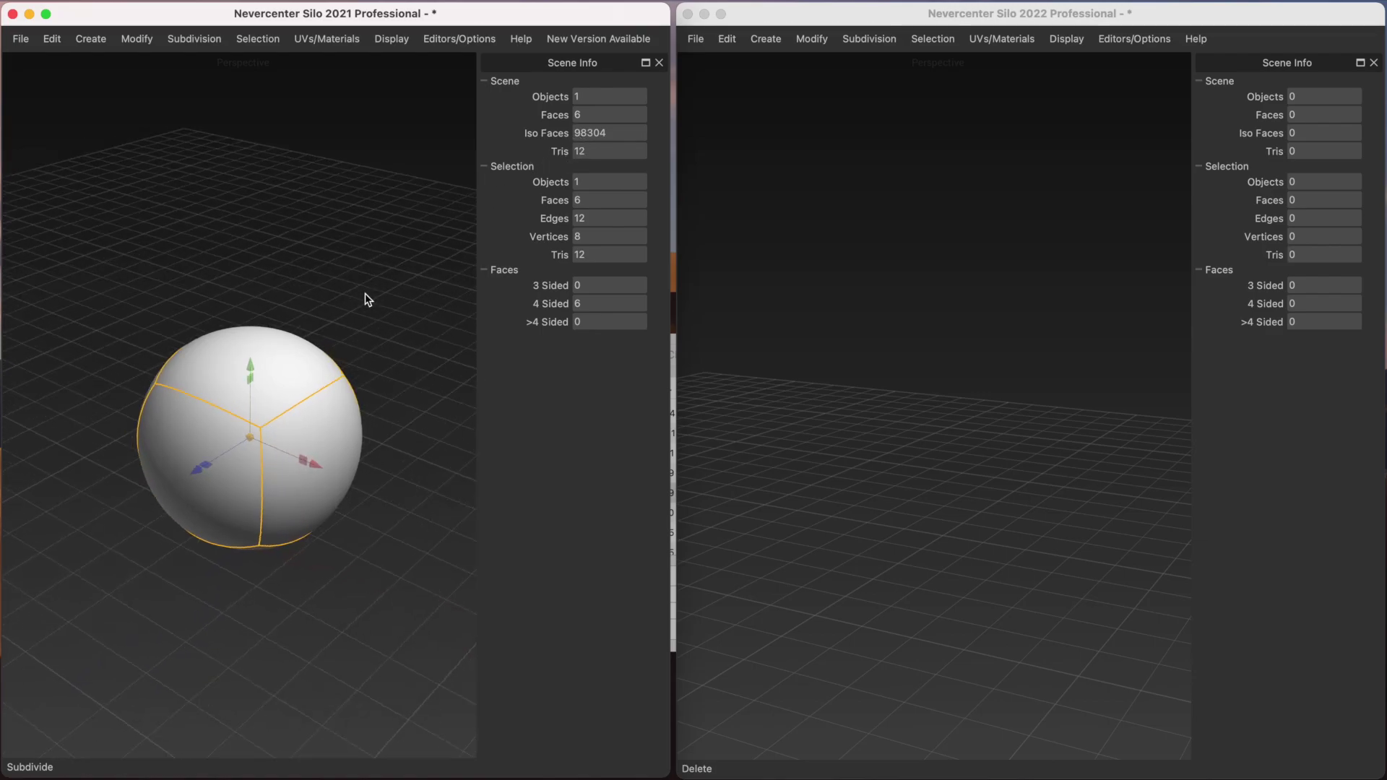
Step: Select the subdivided cube's top face, convert the selection to its four edges and crease them
scroll(366, 293, "up", 5)
middle_click_drag(370, 296, 381, 294)
key("d")
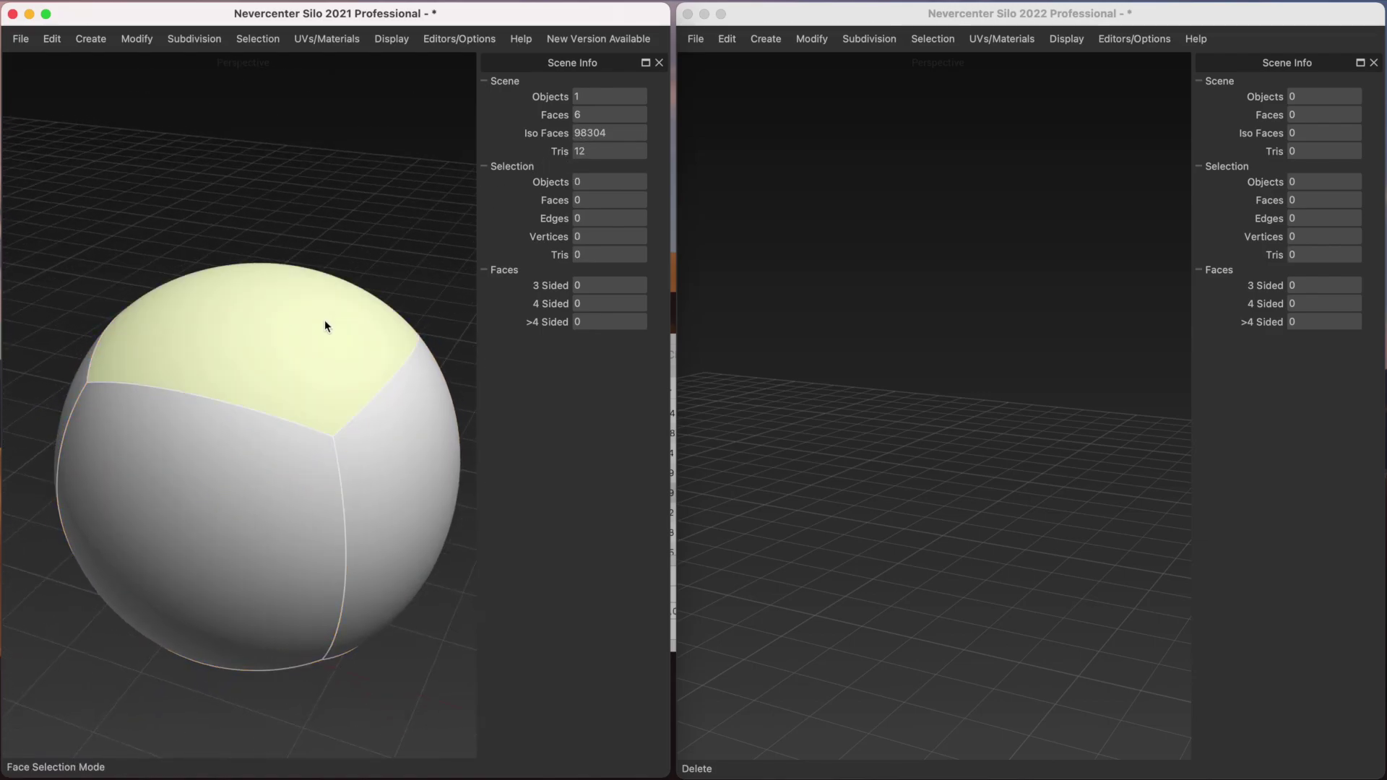
left_click(311, 341)
key("shift+s")
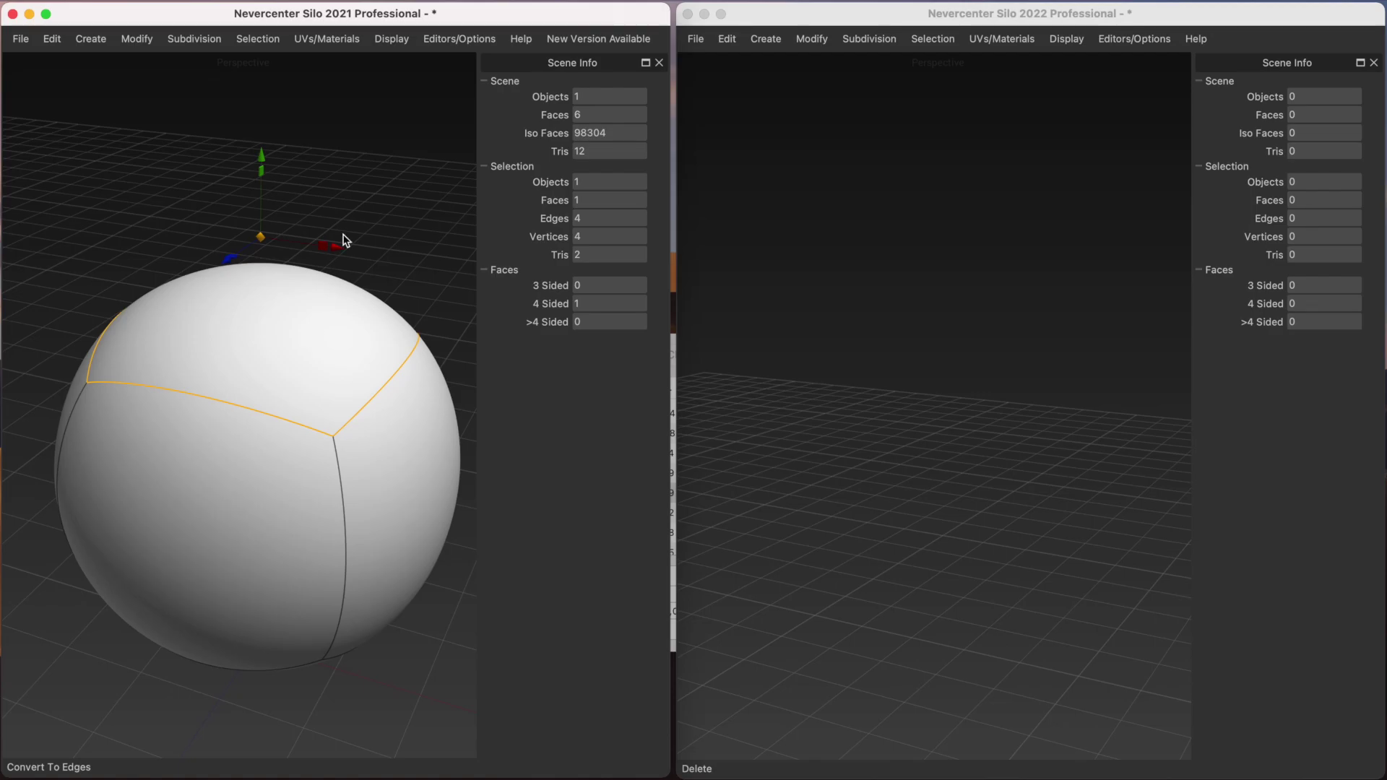
left_click(141, 36)
mouse_move(193, 39)
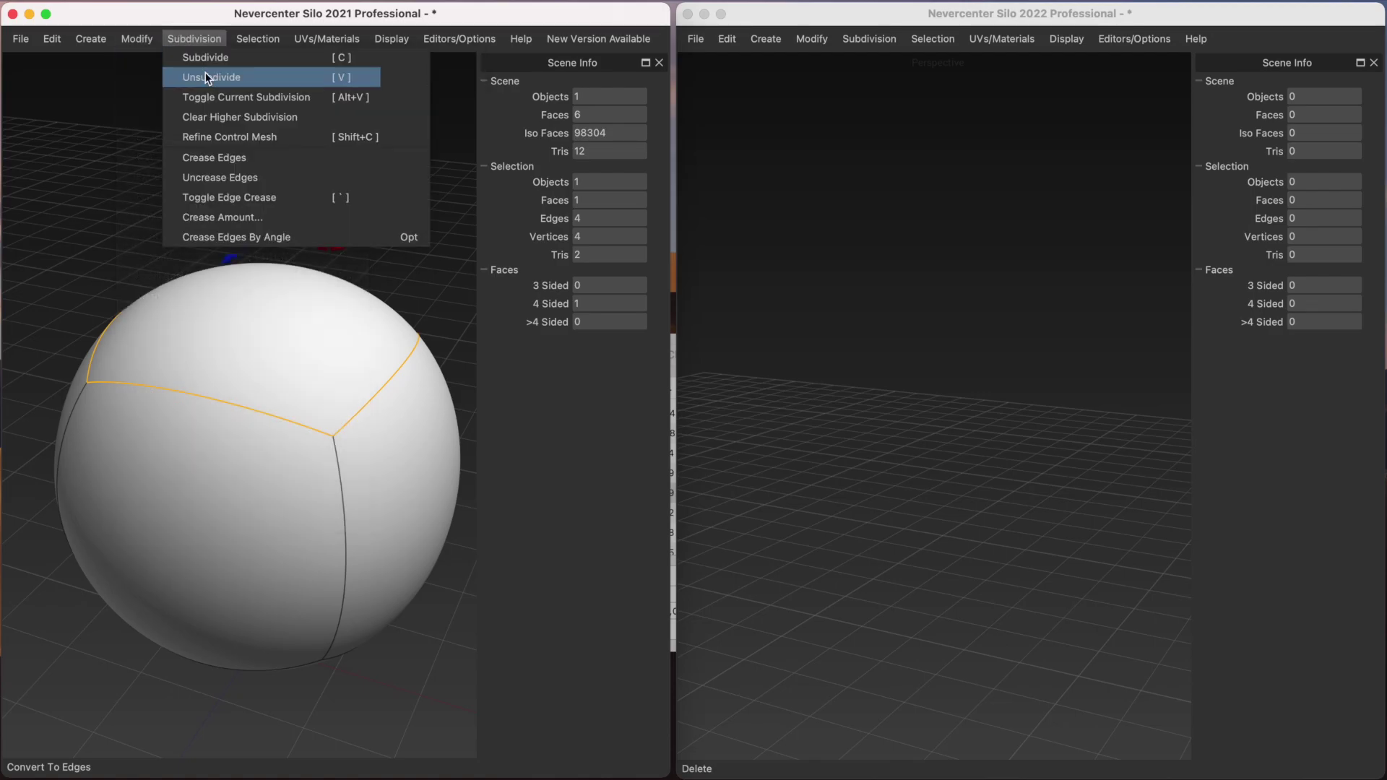
left_click(216, 159)
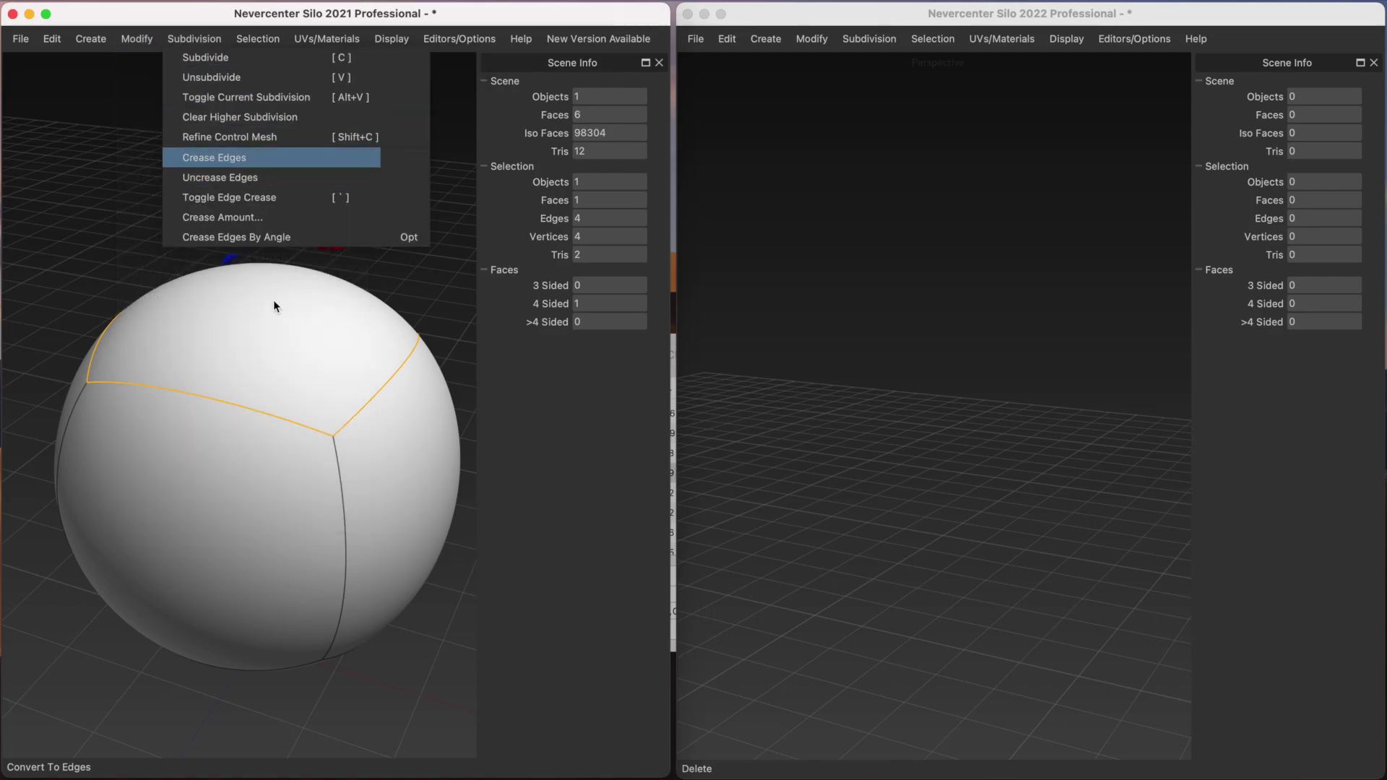
scroll(266, 329, "down", 2)
scroll(266, 330, "down", 2)
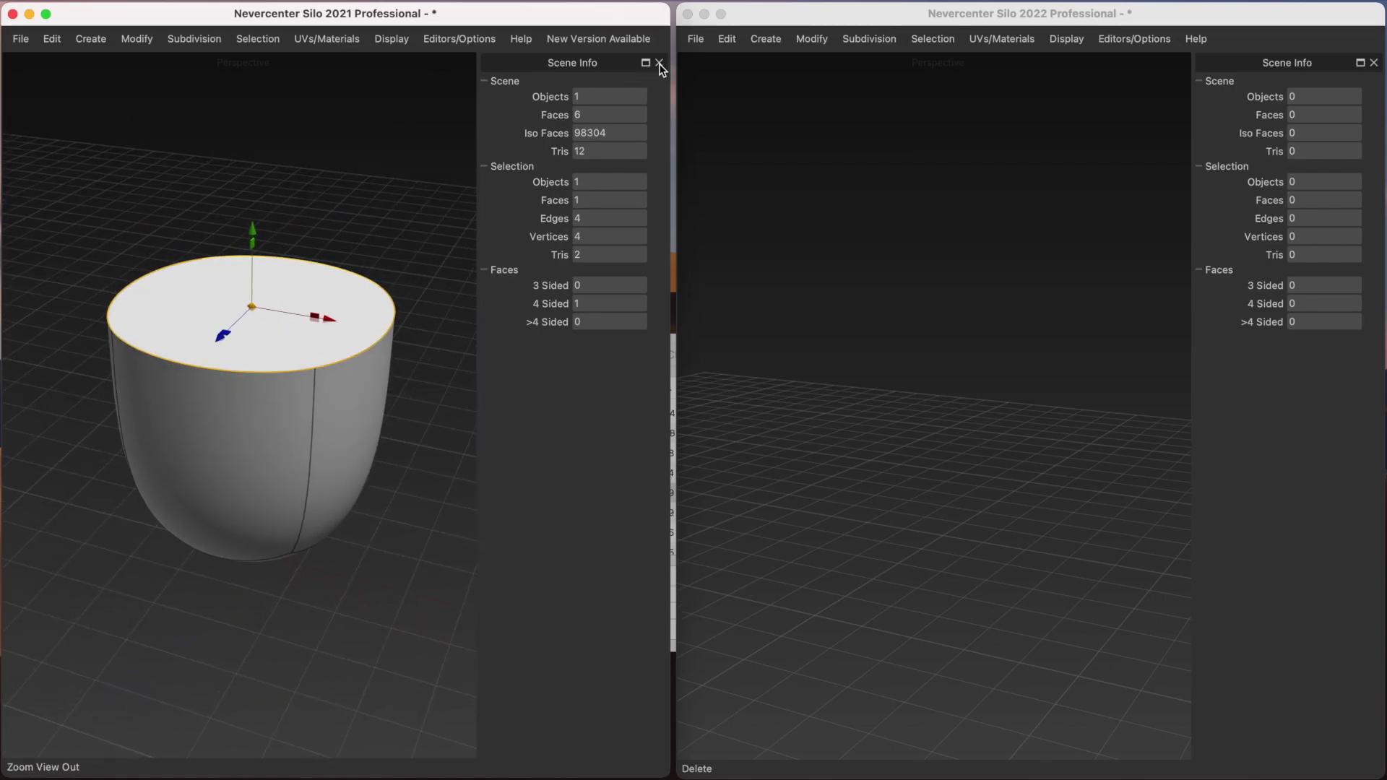
Step: Open the crease amount setting for the top edges, try a range of low and high amounts, and finish at 3.4
left_click(189, 30)
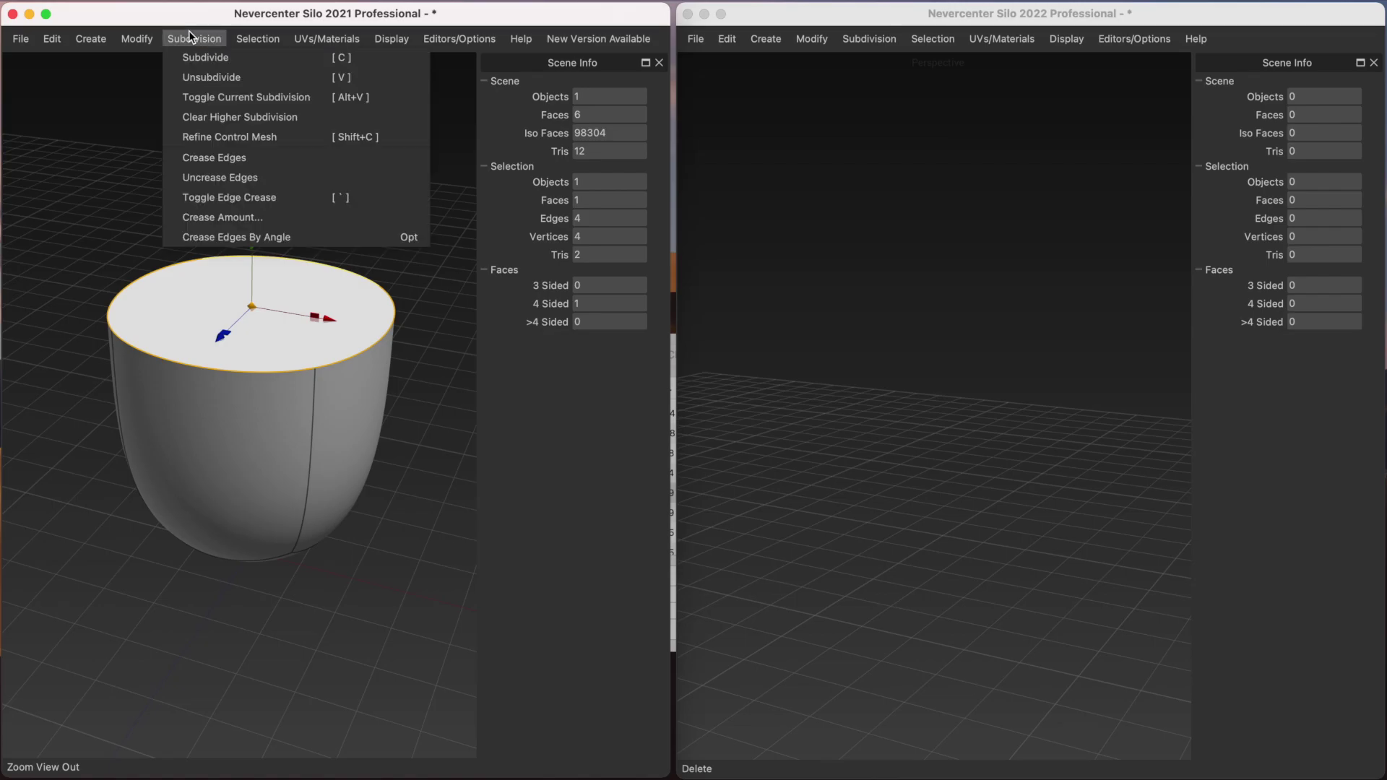
left_click(227, 215)
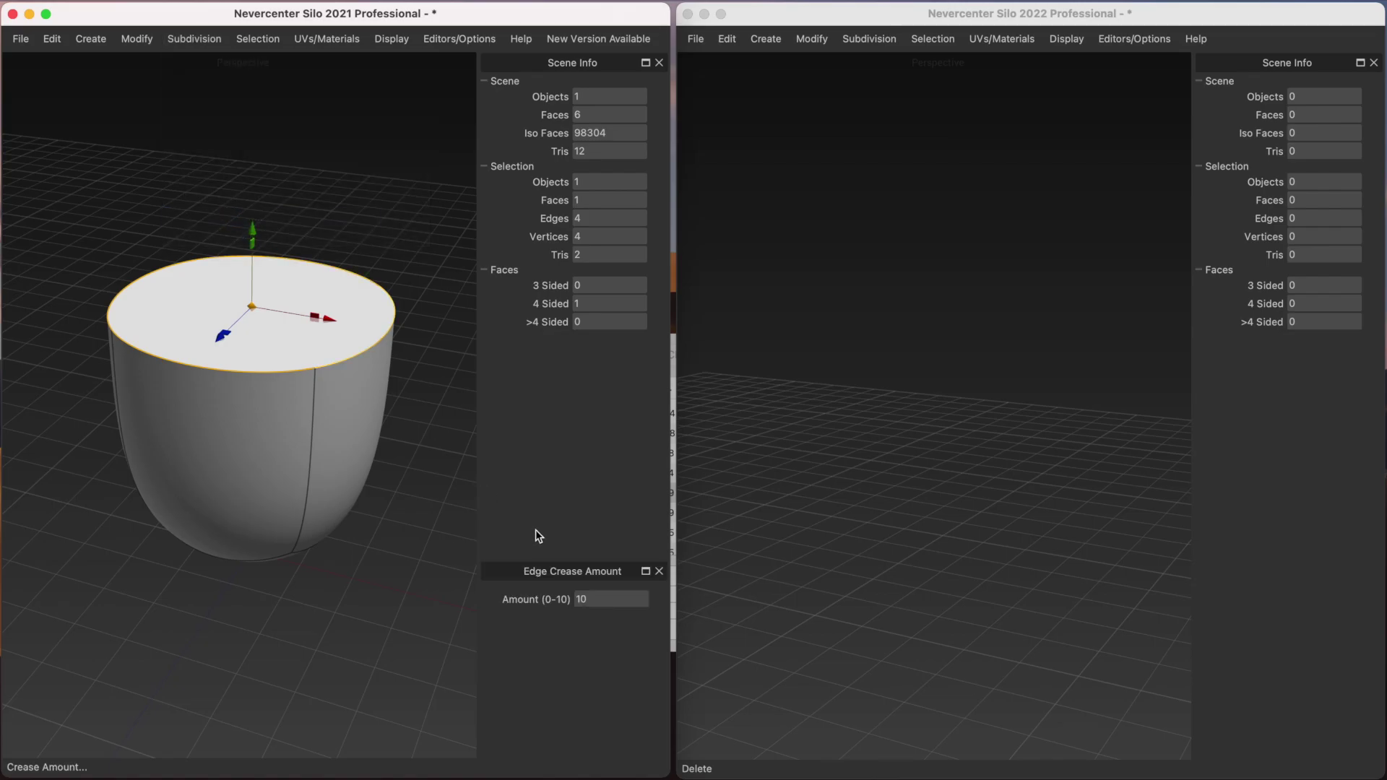
left_click(593, 599)
key("BackSpace")
key("BackSpace")
type("2.9")
key("BackSpace")
key("BackSpace")
key("BackSpace")
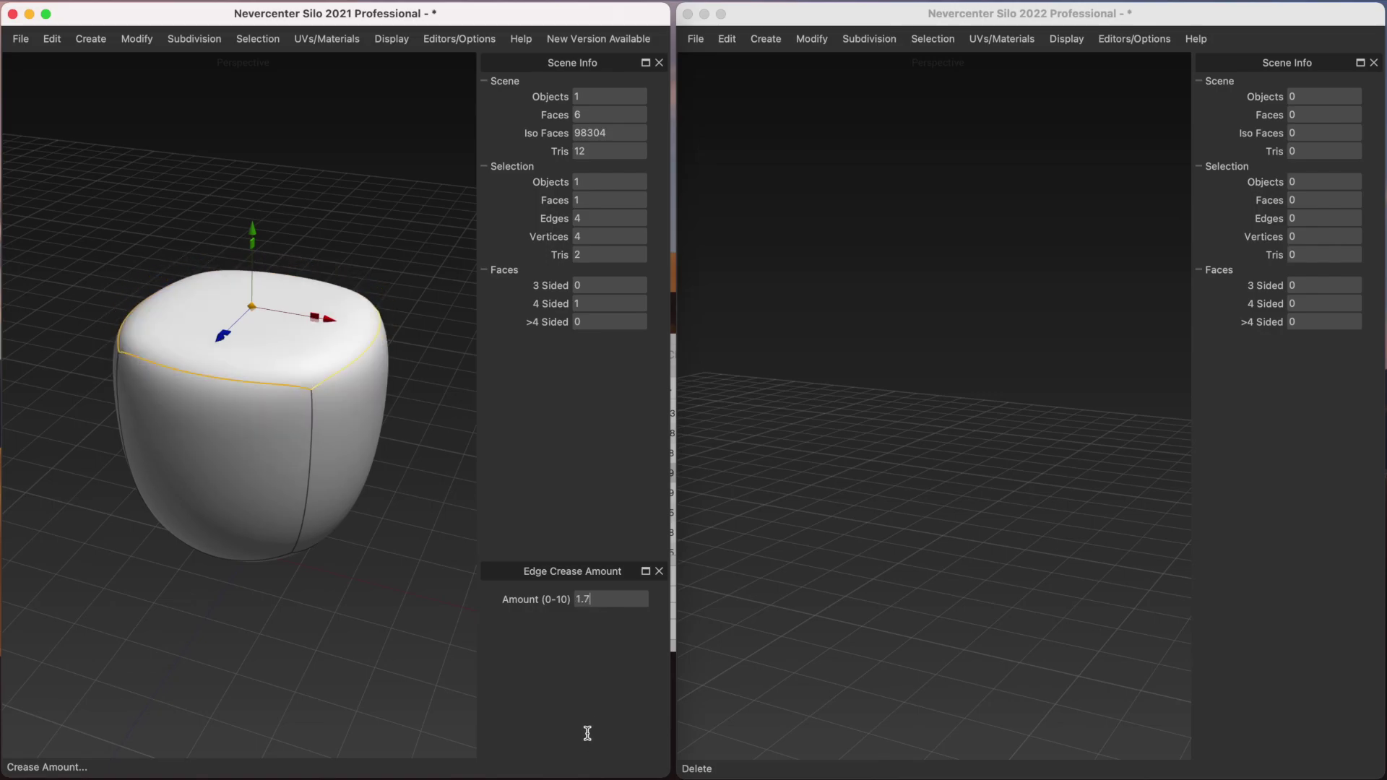
type("6.1")
key("BackSpace")
key("BackSpace")
key("BackSpace")
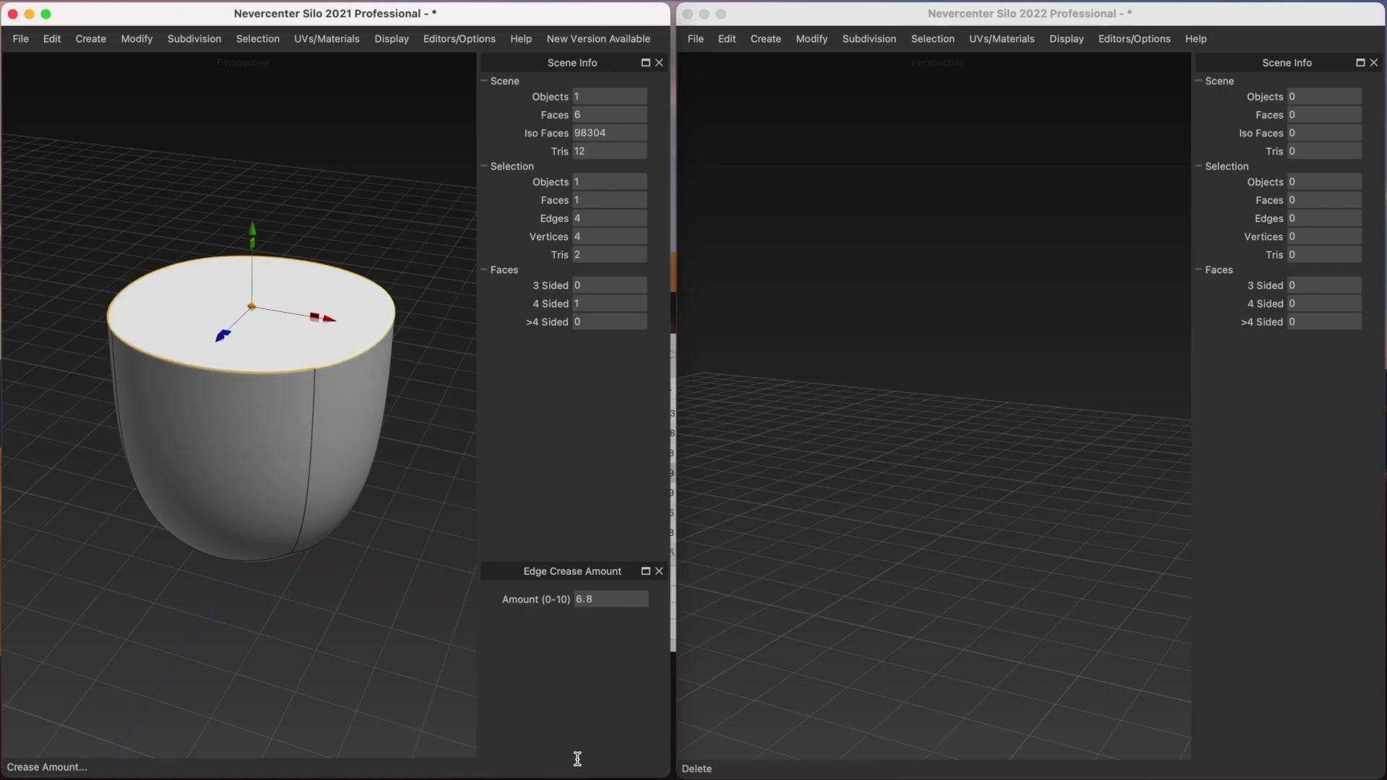
type("1.3")
key("BackSpace")
key("BackSpace")
key("BackSpace")
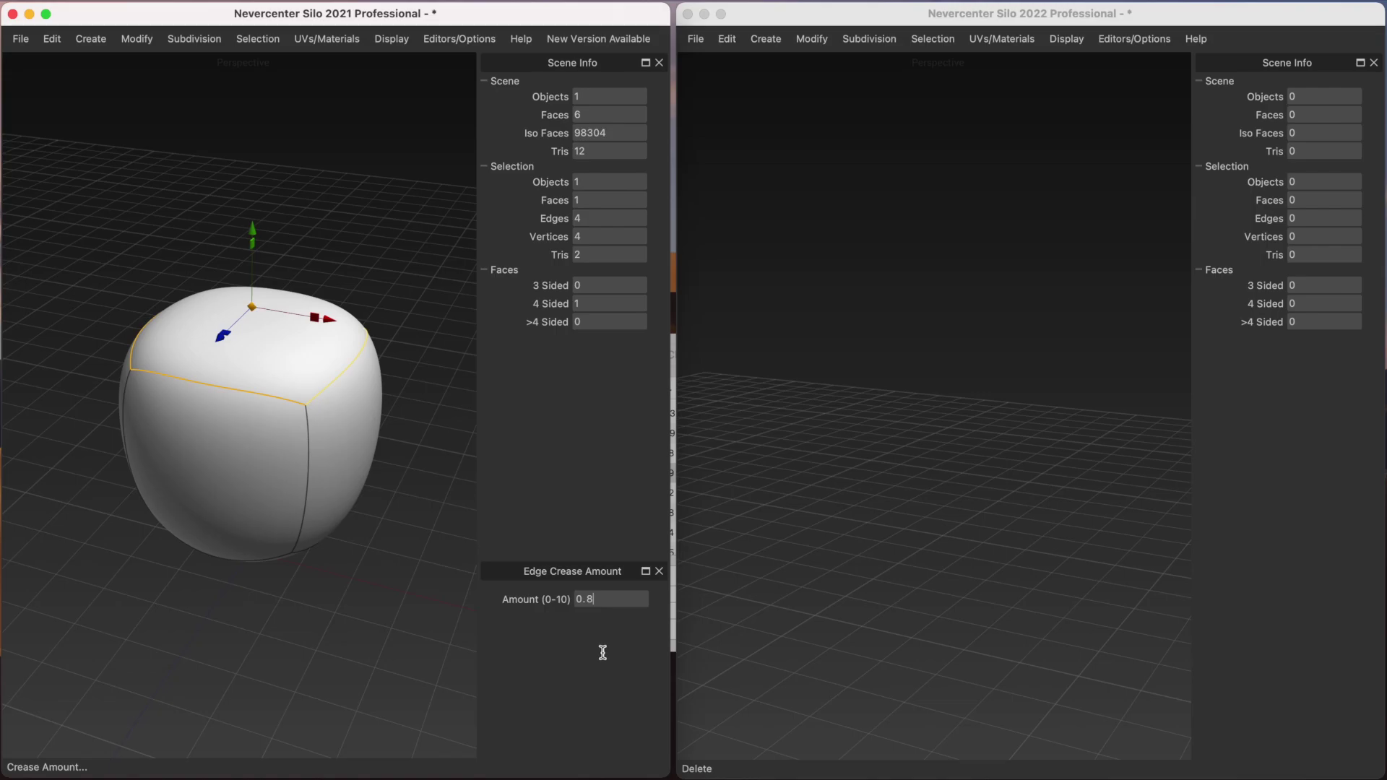
type("1.6")
key("BackSpace")
key("BackSpace")
key("BackSpace")
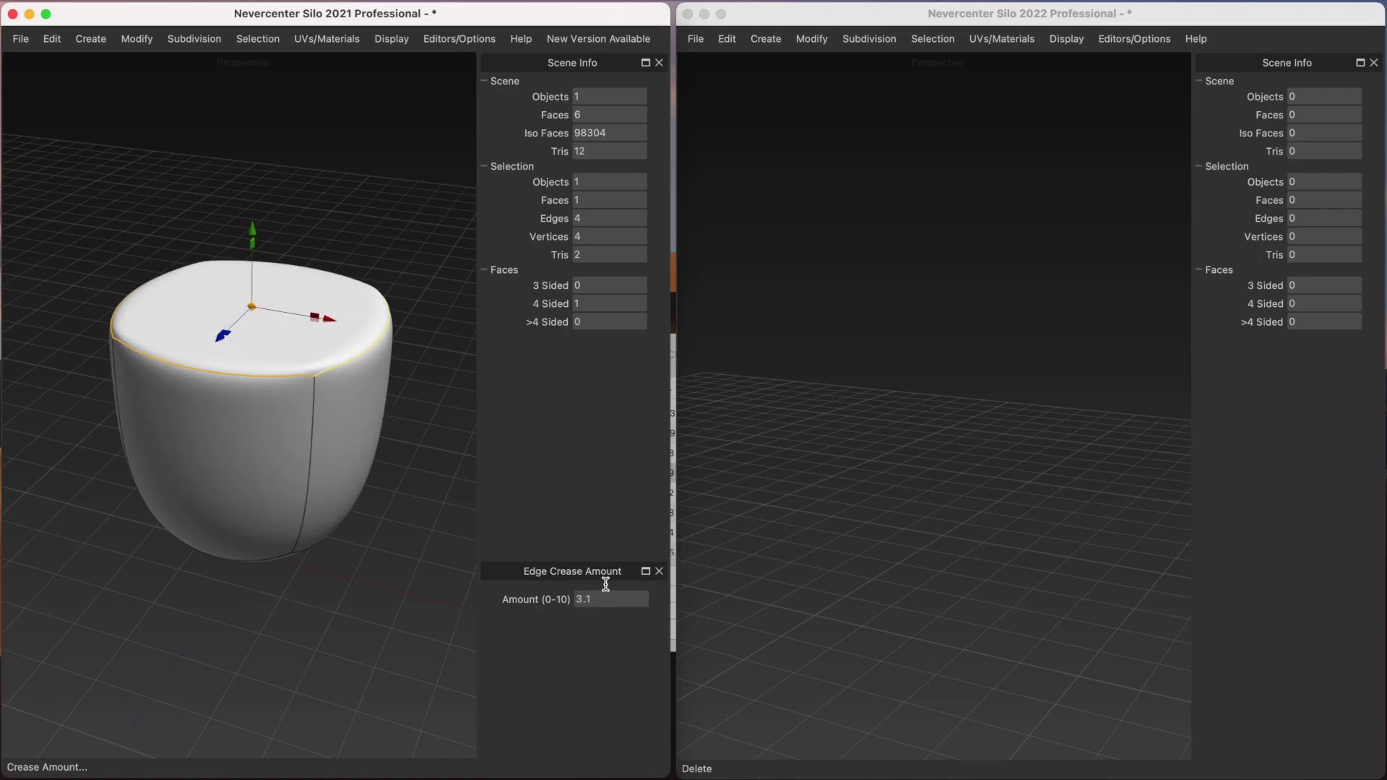
type("0.4")
key("BackSpace")
key("BackSpace")
key("BackSpace")
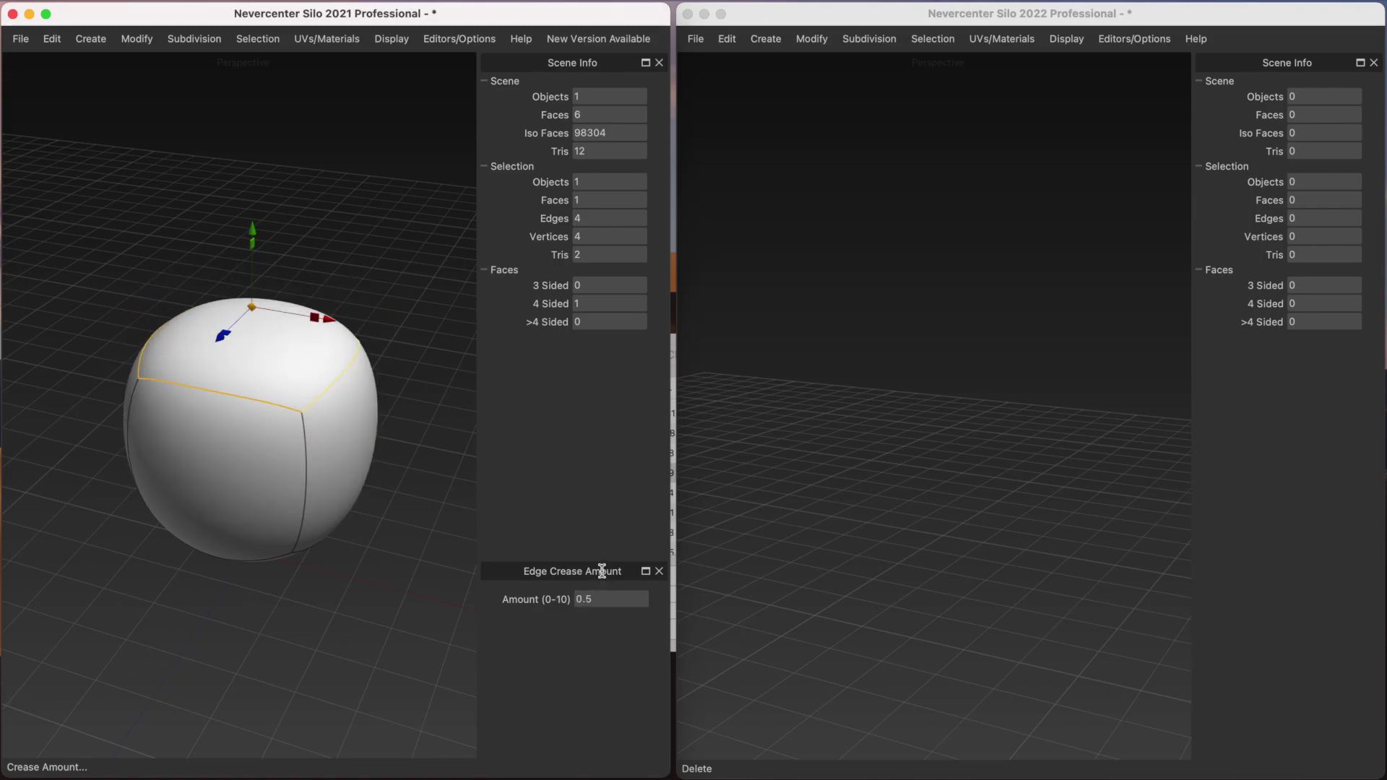
type("3.3")
key("BackSpace")
key("BackSpace")
key("BackSpace")
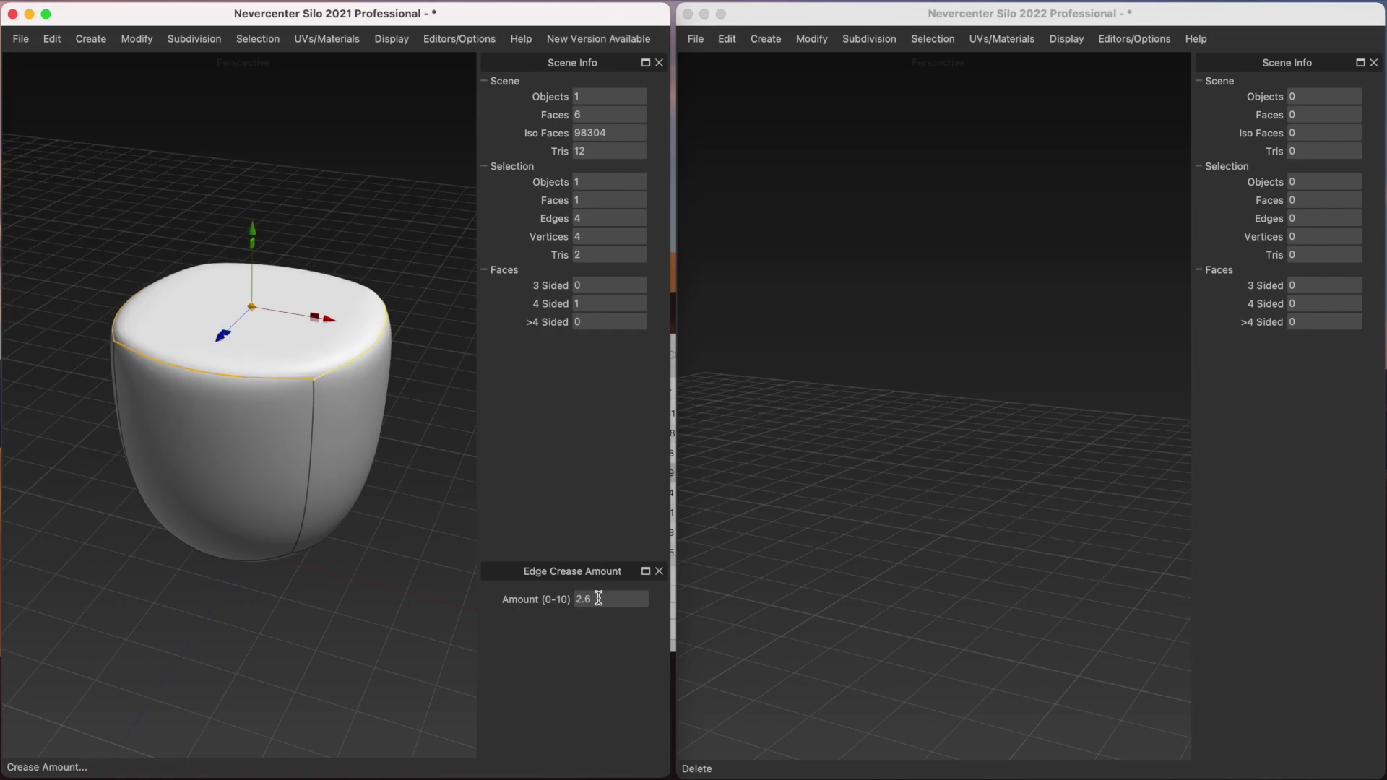
type("2.8")
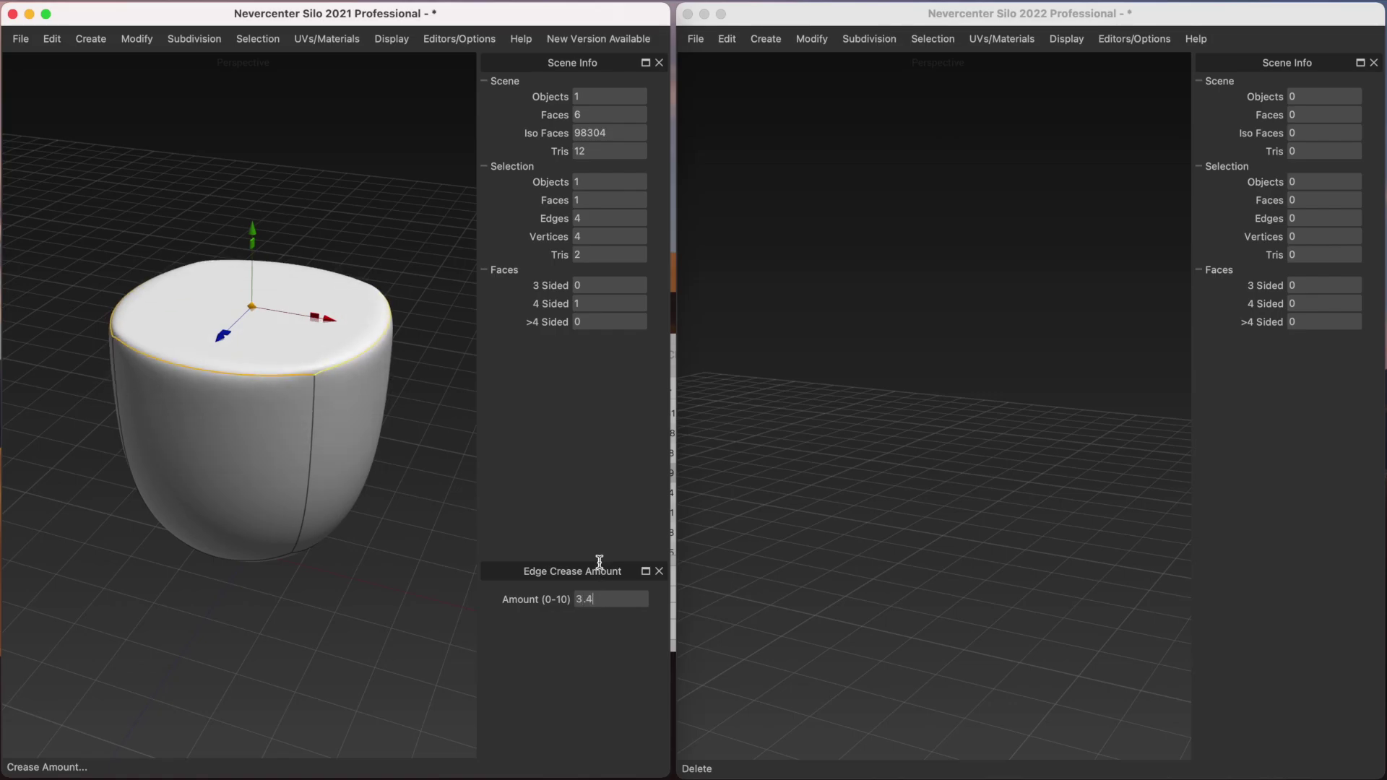
key("Return")
Step: Switch to Silo 2022 and create a cube in the empty scene
mouse_move(895, 396)
left_mouse_down("alt")
mouse_move(929, 381)
mouse_move(914, 383)
left_mouse_up("alt")
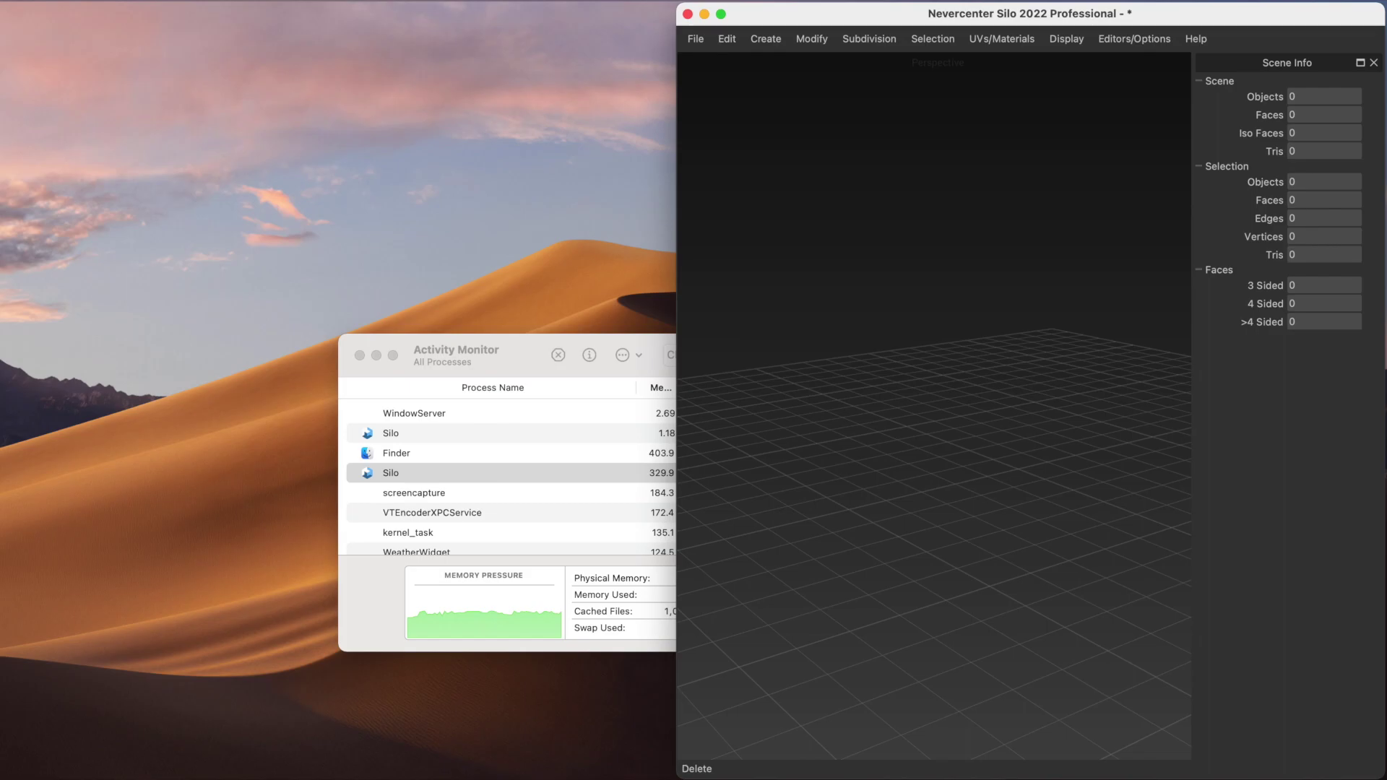
left_click(397, 776)
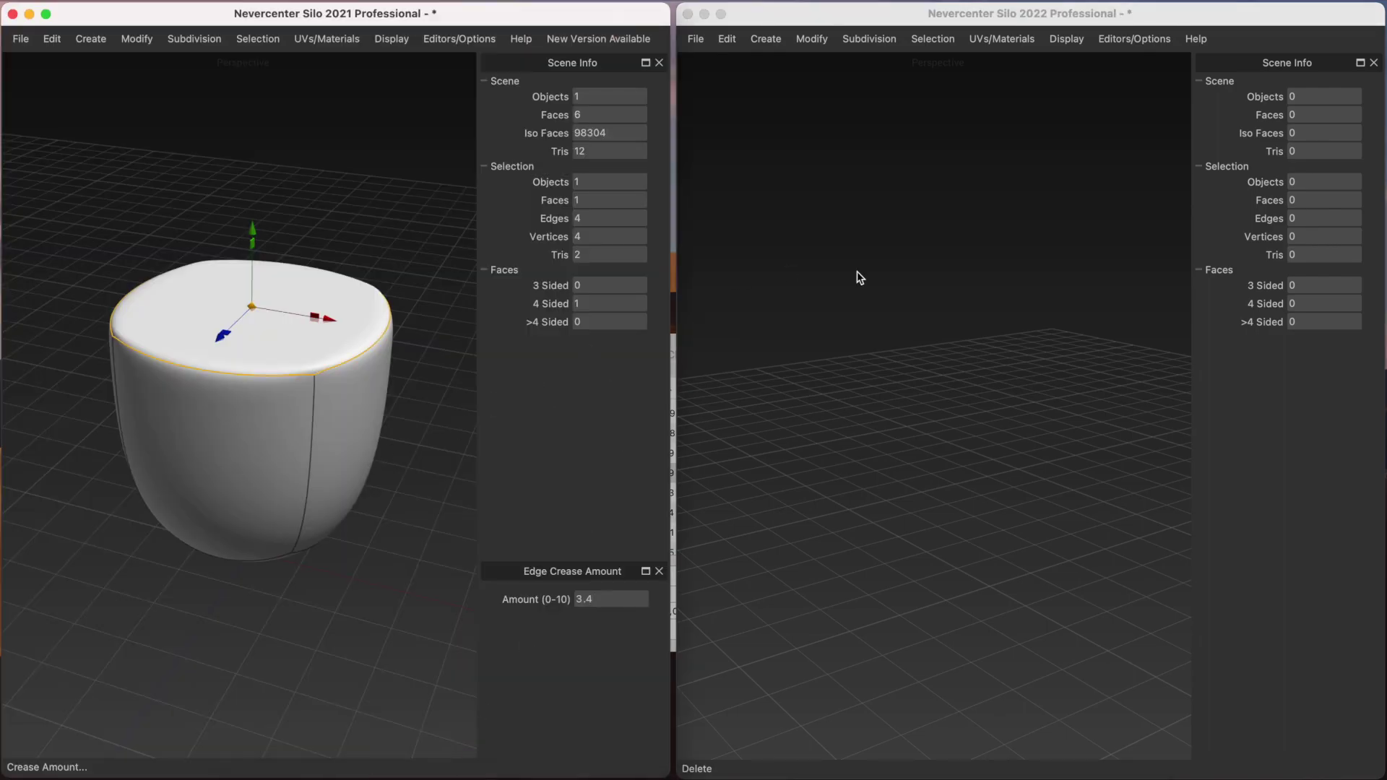
left_click(899, 276)
left_click_drag(846, 337, 871, 350, "alt")
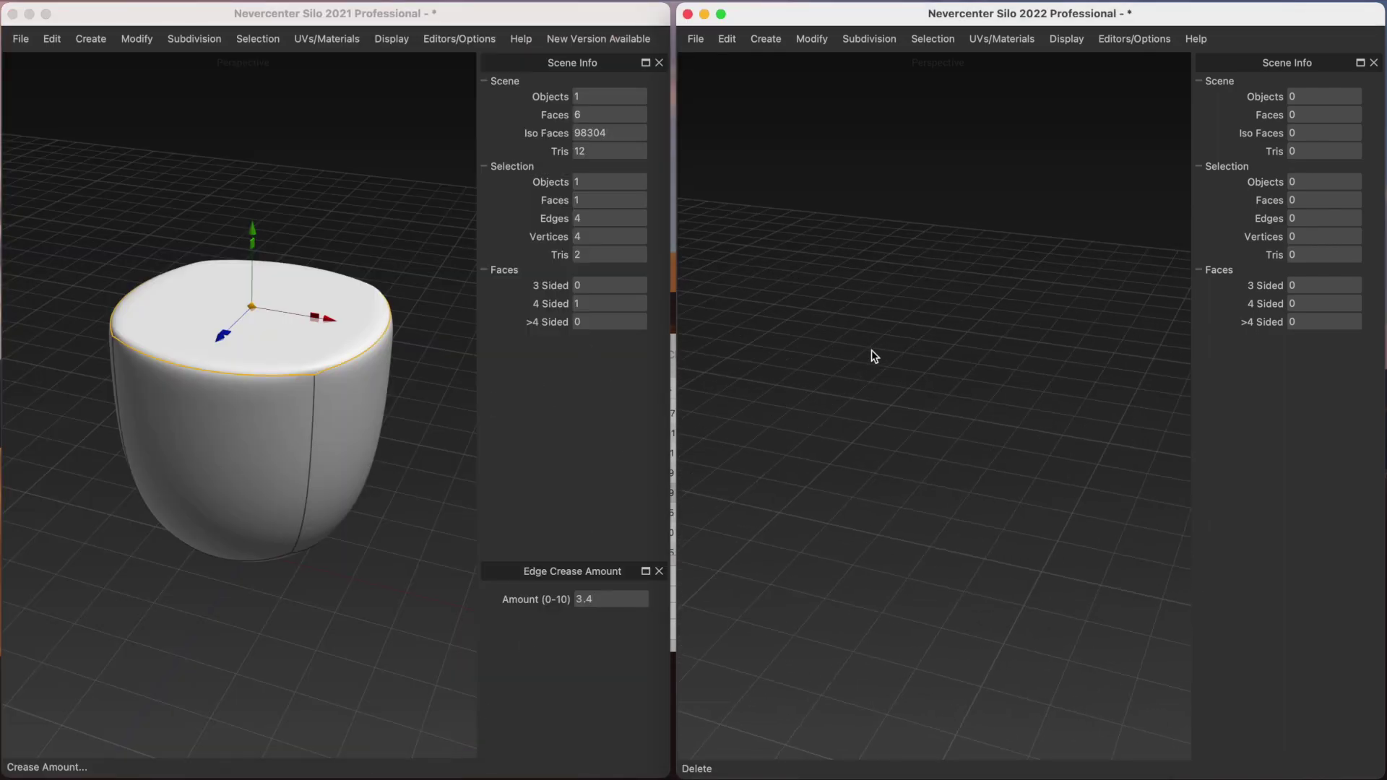
middle_click_drag(903, 466, 910, 359, "alt")
scroll(908, 354, "down", 3)
scroll(907, 353, "up", 1)
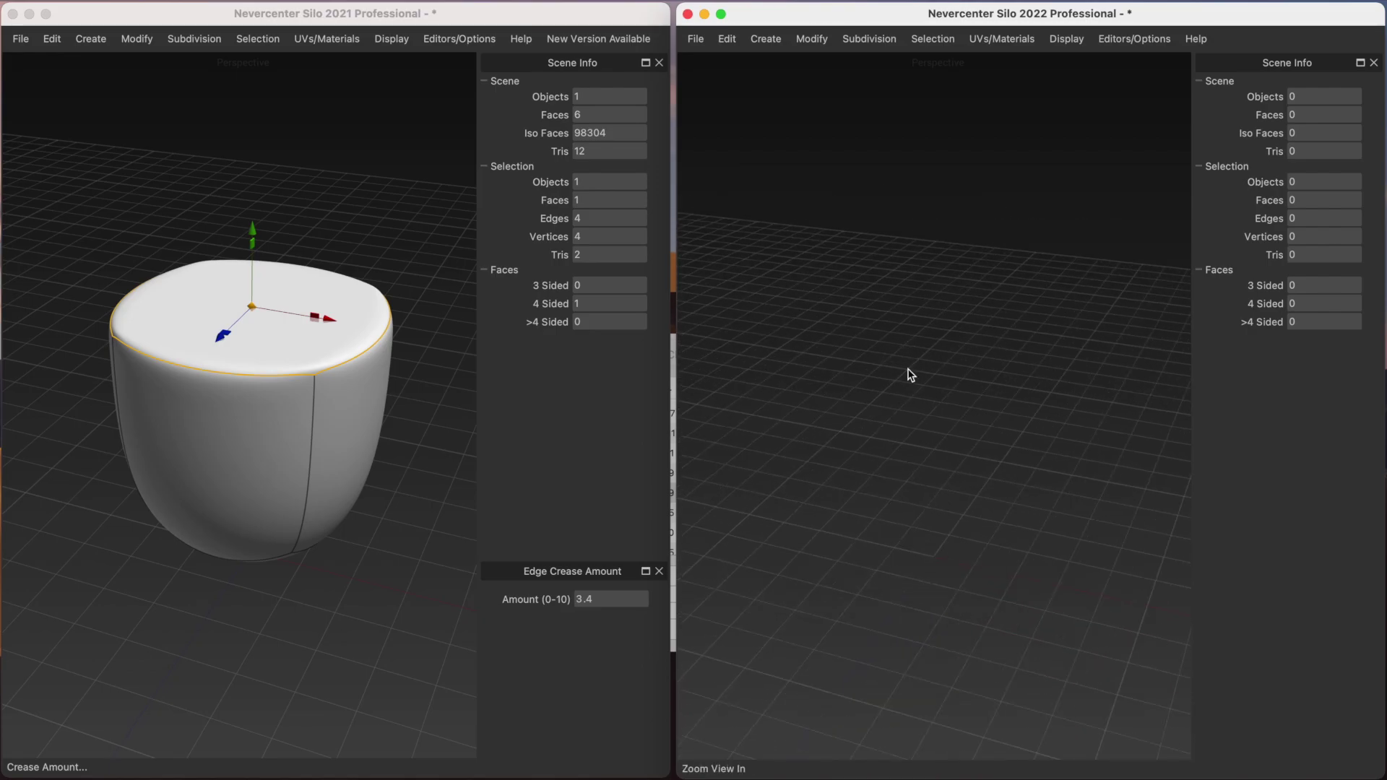
scroll(907, 331, "up", 2)
right_click(909, 327)
mouse_move(938, 347)
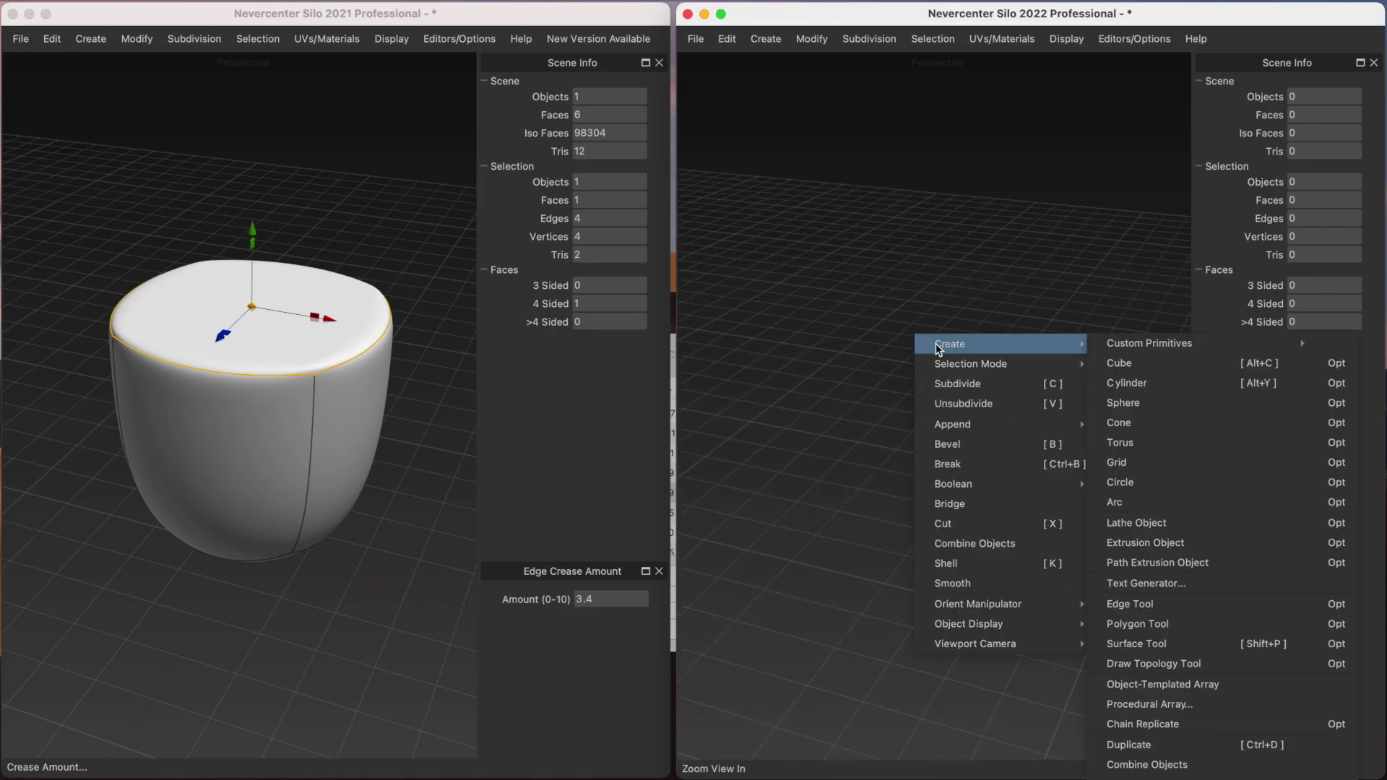
left_click(1142, 358)
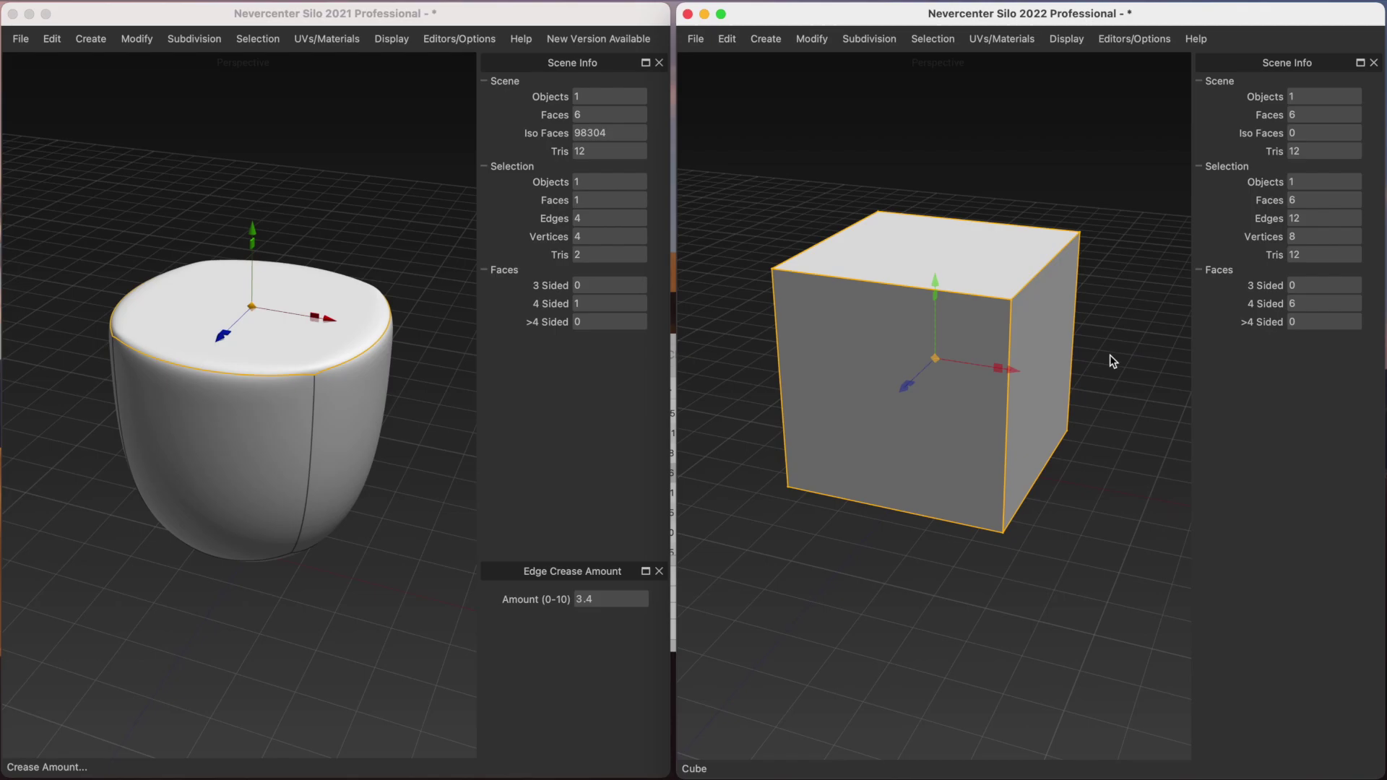
Step: Subdivide the new cube in Silo 2022 seven times
scroll(938, 347, "up", 3)
scroll(953, 421, "down", 4)
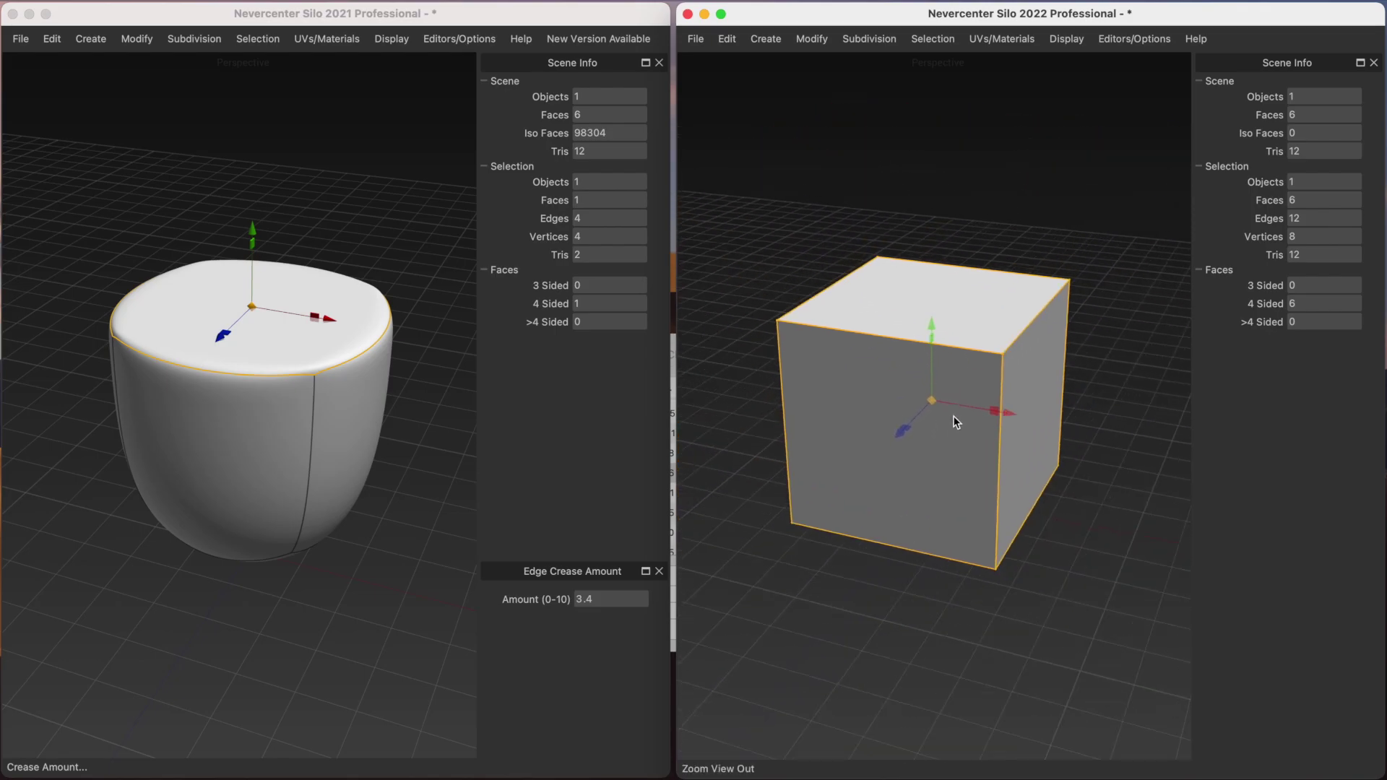
mouse_move(954, 417)
middle_mouse_down()
mouse_move(935, 418)
mouse_move(976, 419)
mouse_move(917, 410)
mouse_move(962, 413)
mouse_move(929, 416)
middle_mouse_up()
key("c")
key("c")
key("c")
key("c")
key("c")
key("c")
key("c")
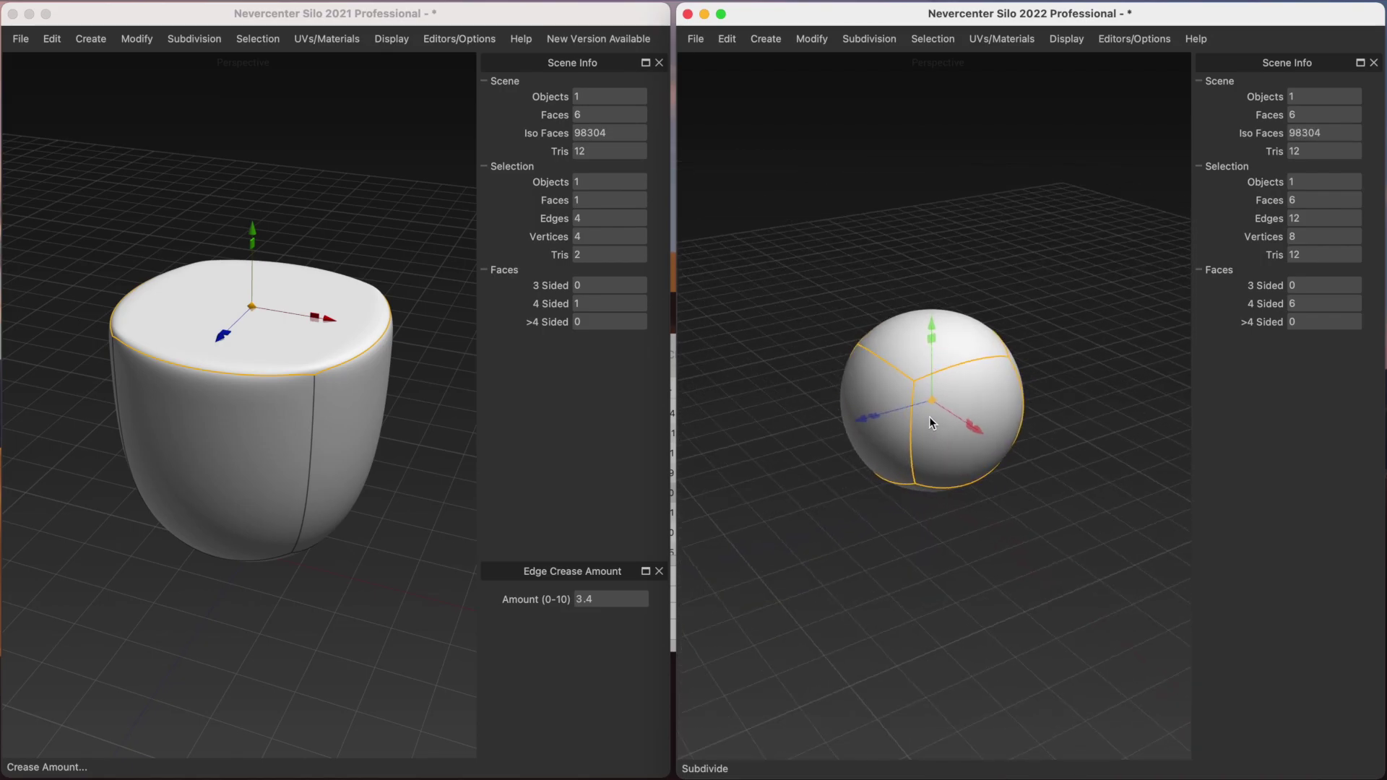
Step: Select the subdivided cube's top face and convert the selection to its four edges
scroll(930, 417, "up", 5)
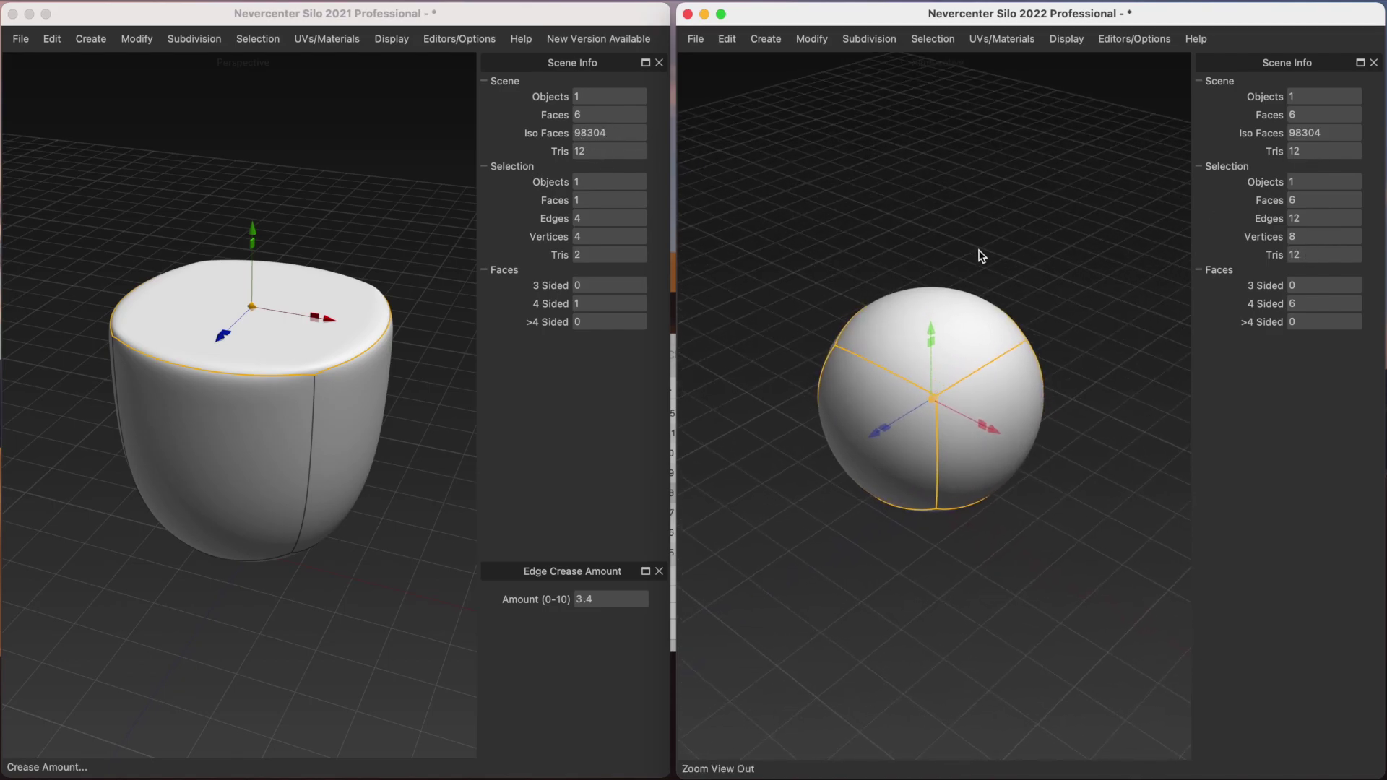
key("4")
left_click(934, 336)
key("ctrl+3")
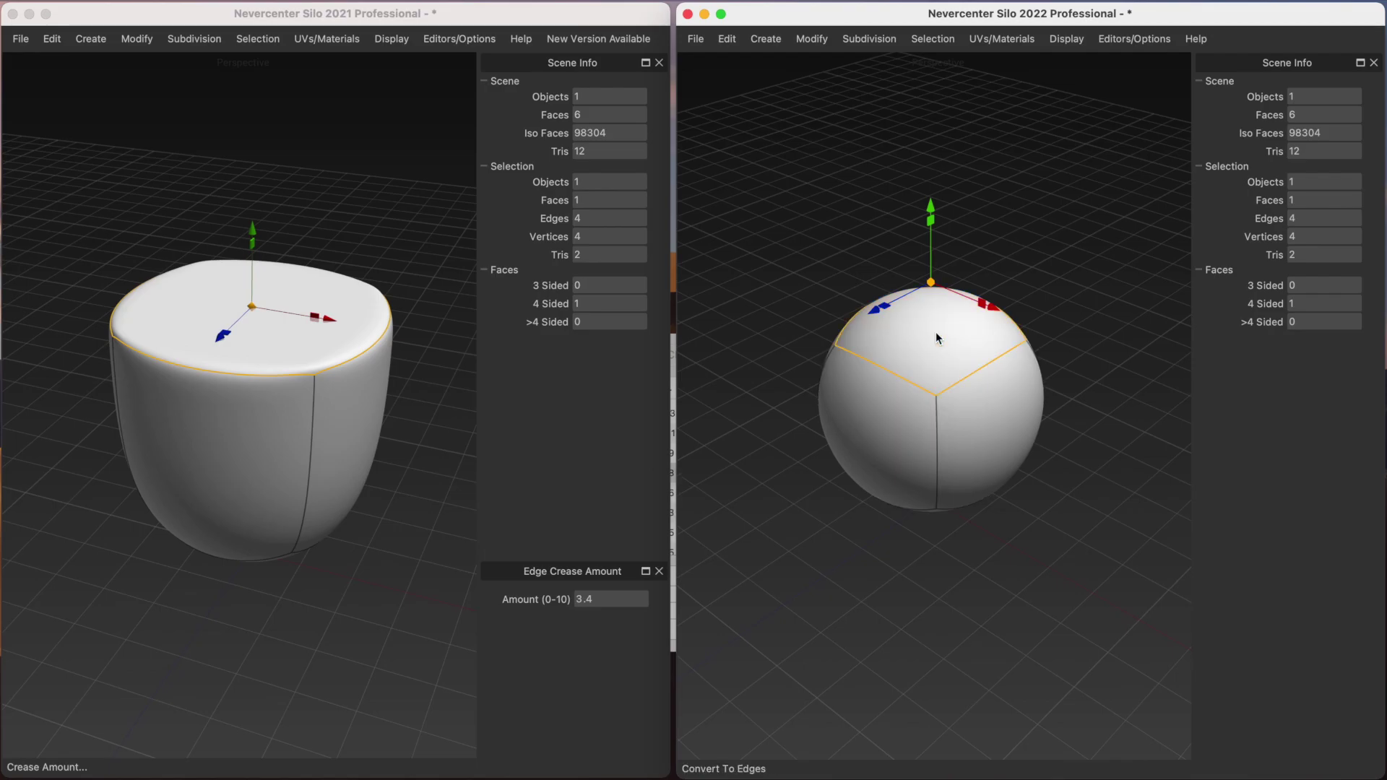
Step: Open the edge crease amount setting for the selected top edges and set the amount to 10
left_click(869, 38)
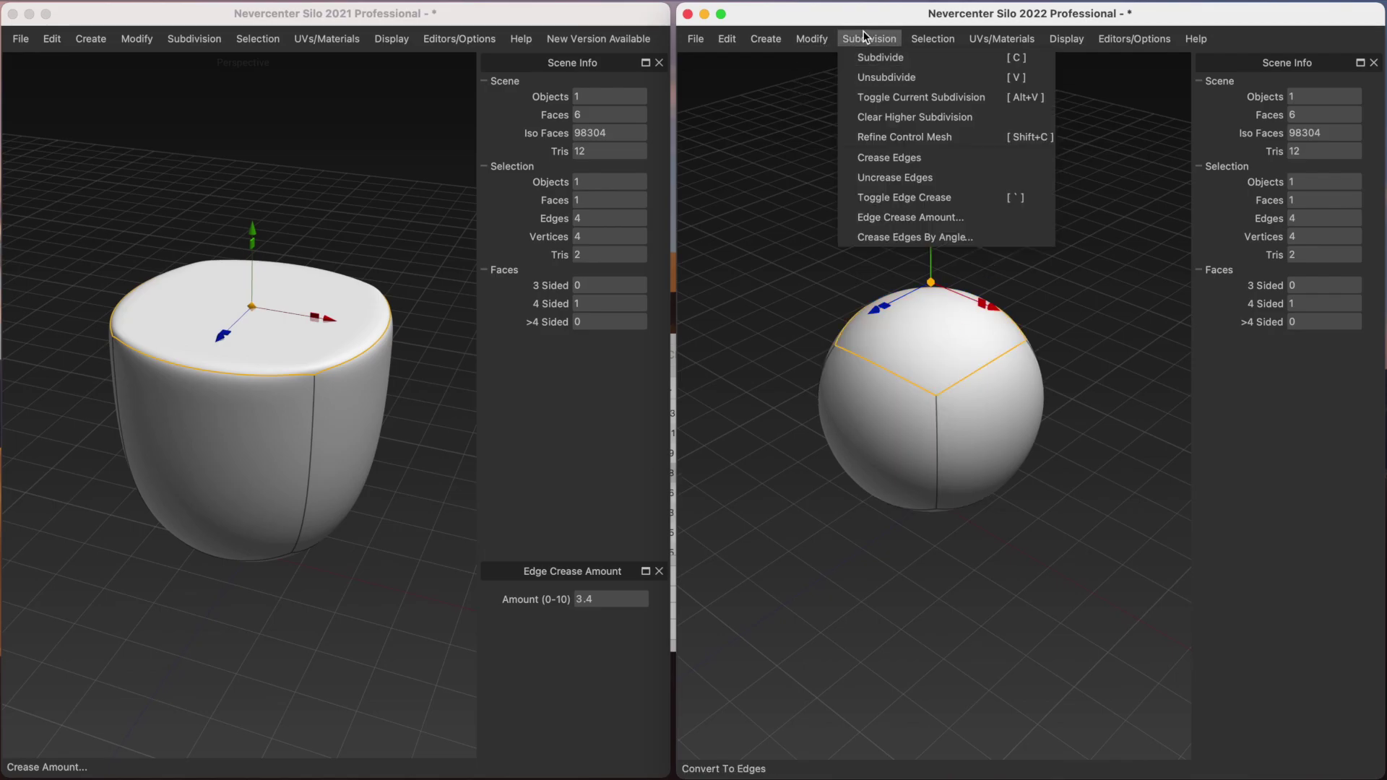
left_click(902, 219)
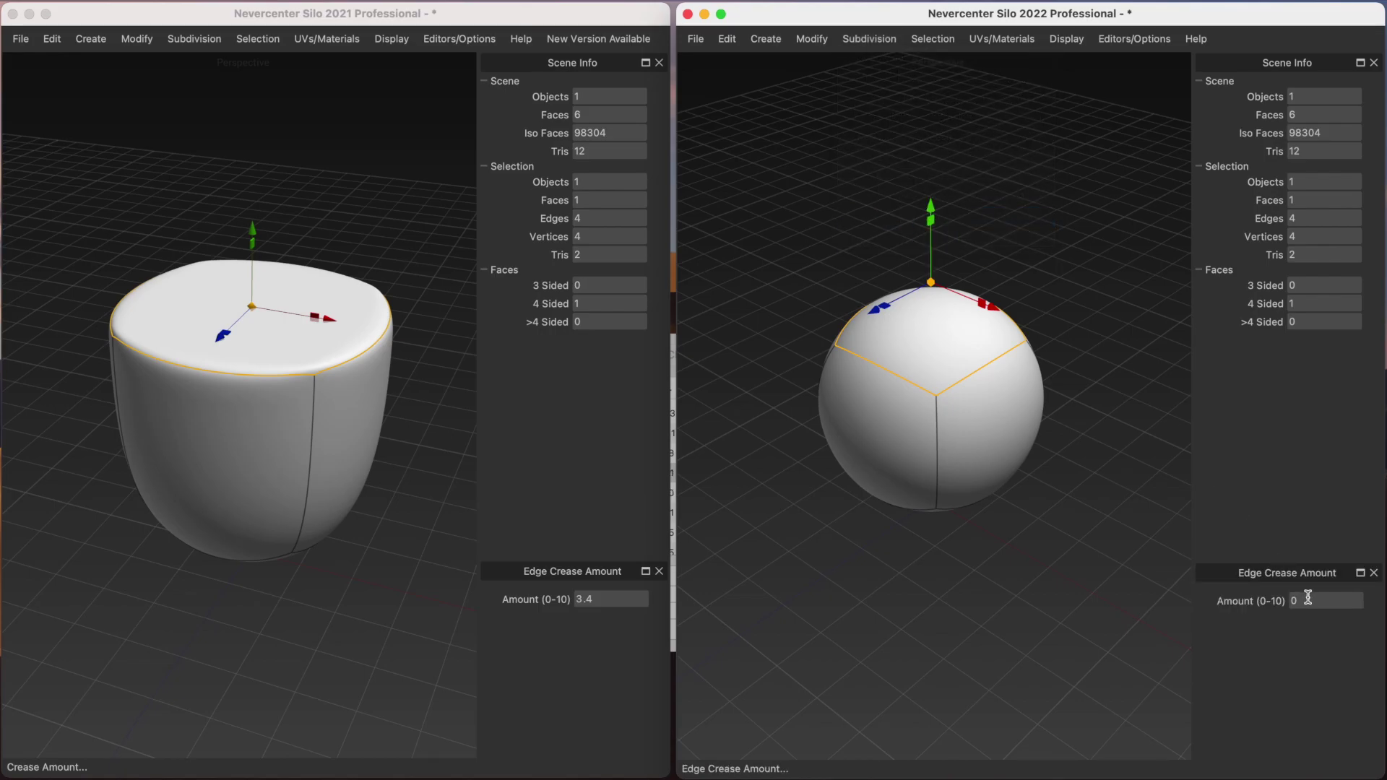
left_click_drag(1306, 599, 1286, 600)
type("10")
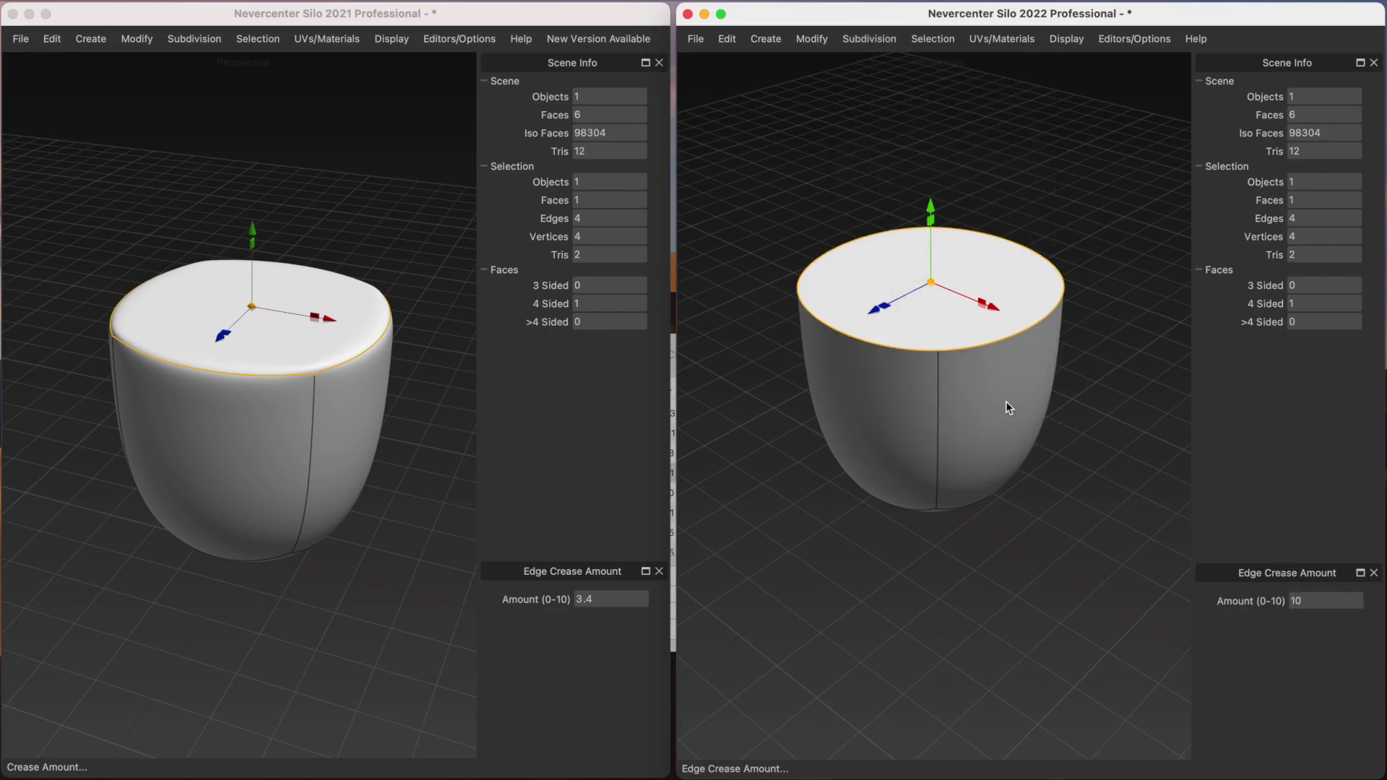
left_click_drag(1006, 401, 1026, 399, "alt")
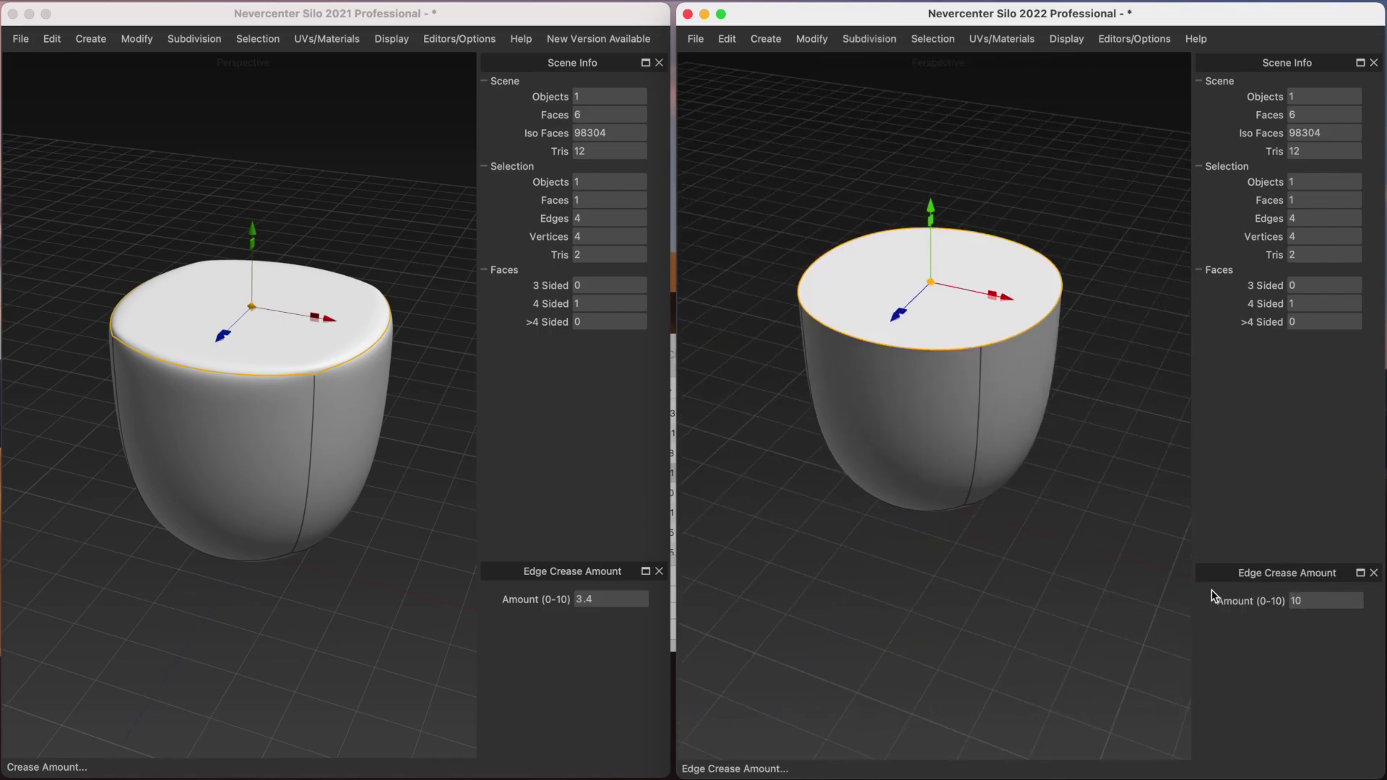
Step: Try lower crease amounts on the top edges, including 2.2, and finish at 4.8
double_click(1313, 601)
type("4.8")
key("Return")
left_click_drag(1306, 719, 1304, 668)
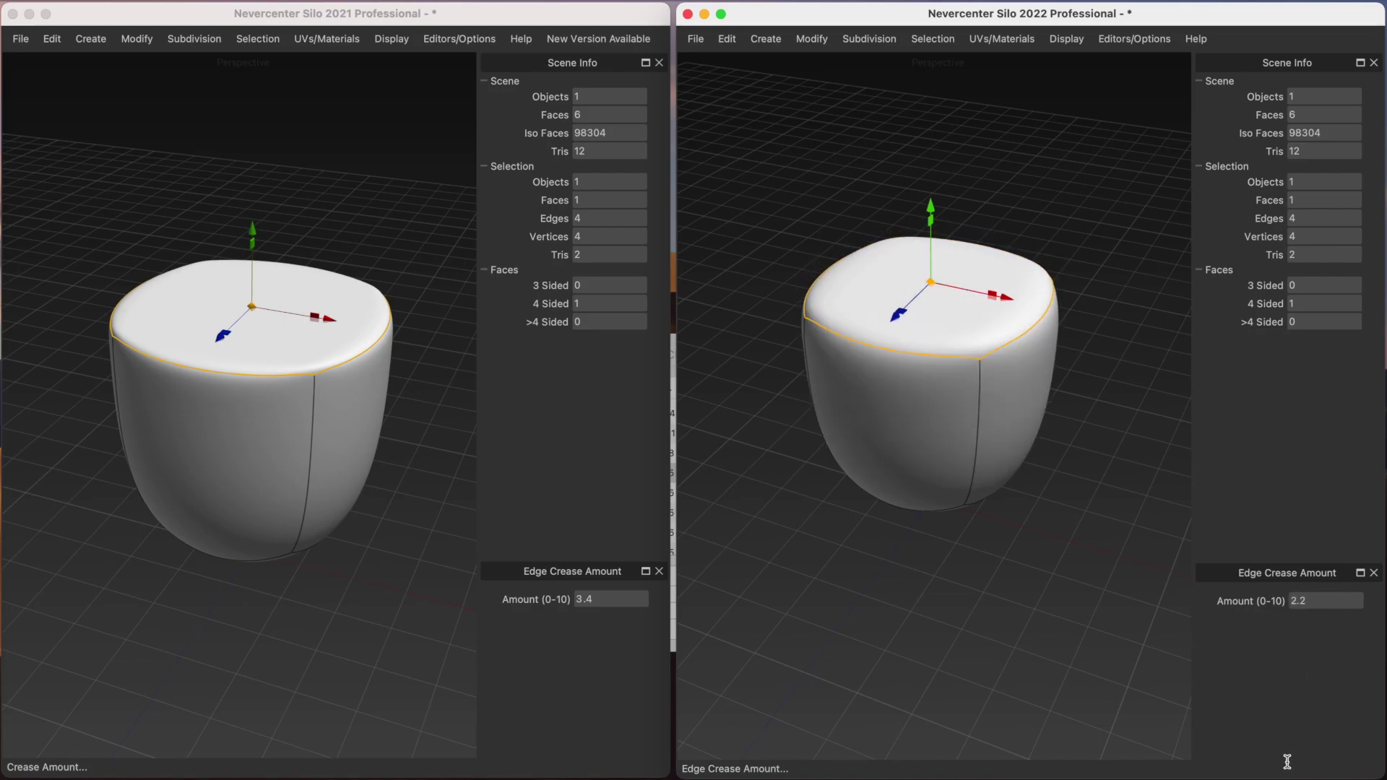
key("BackSpace")
key("BackSpace")
key("BackSpace")
type("2.5")
key("Return")
left_click_drag(1288, 746, 1291, 695)
key("BackSpace")
key("BackSpace")
key("BackSpace")
type("4.8")
key("Return")
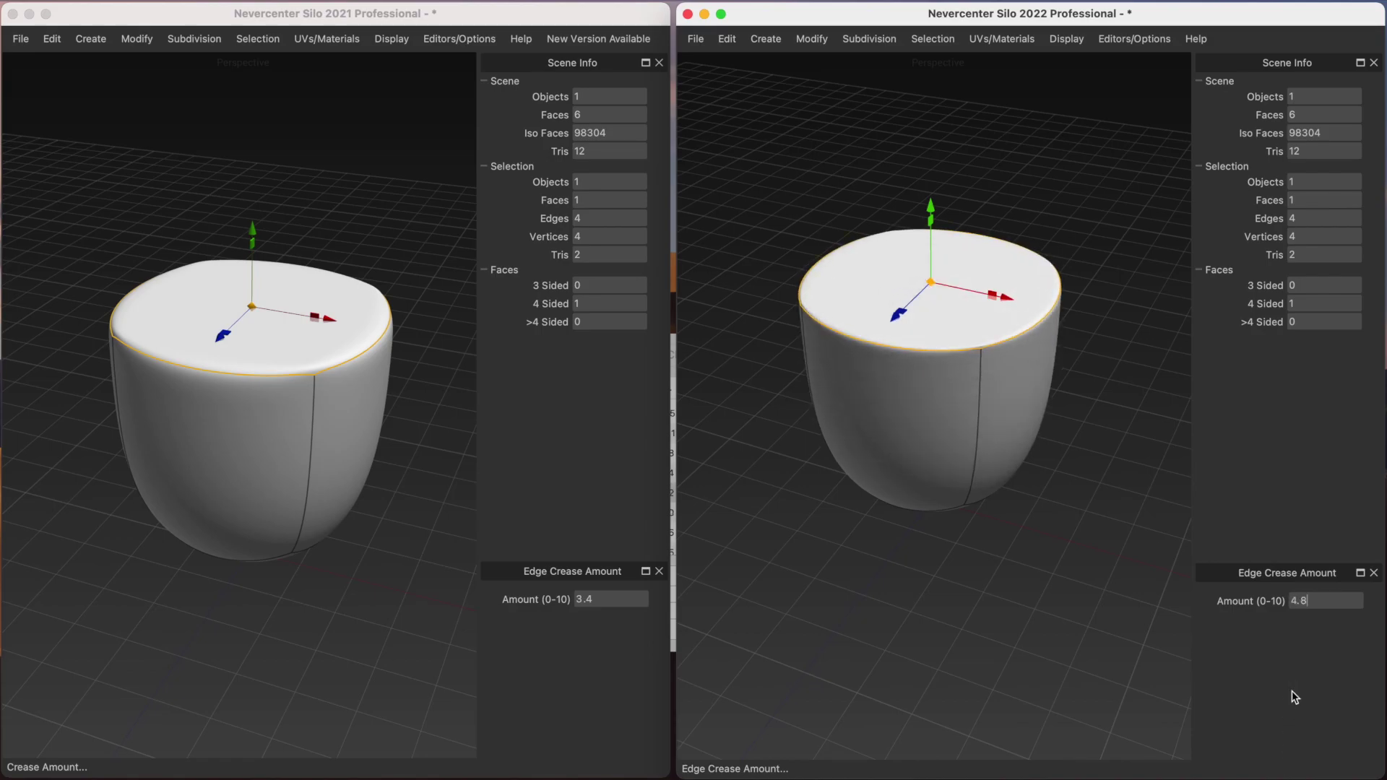
Step: Switch to Silo 2021, try other crease amounts on its top edges, including 2.5, and finish at 4.9
left_click(581, 497)
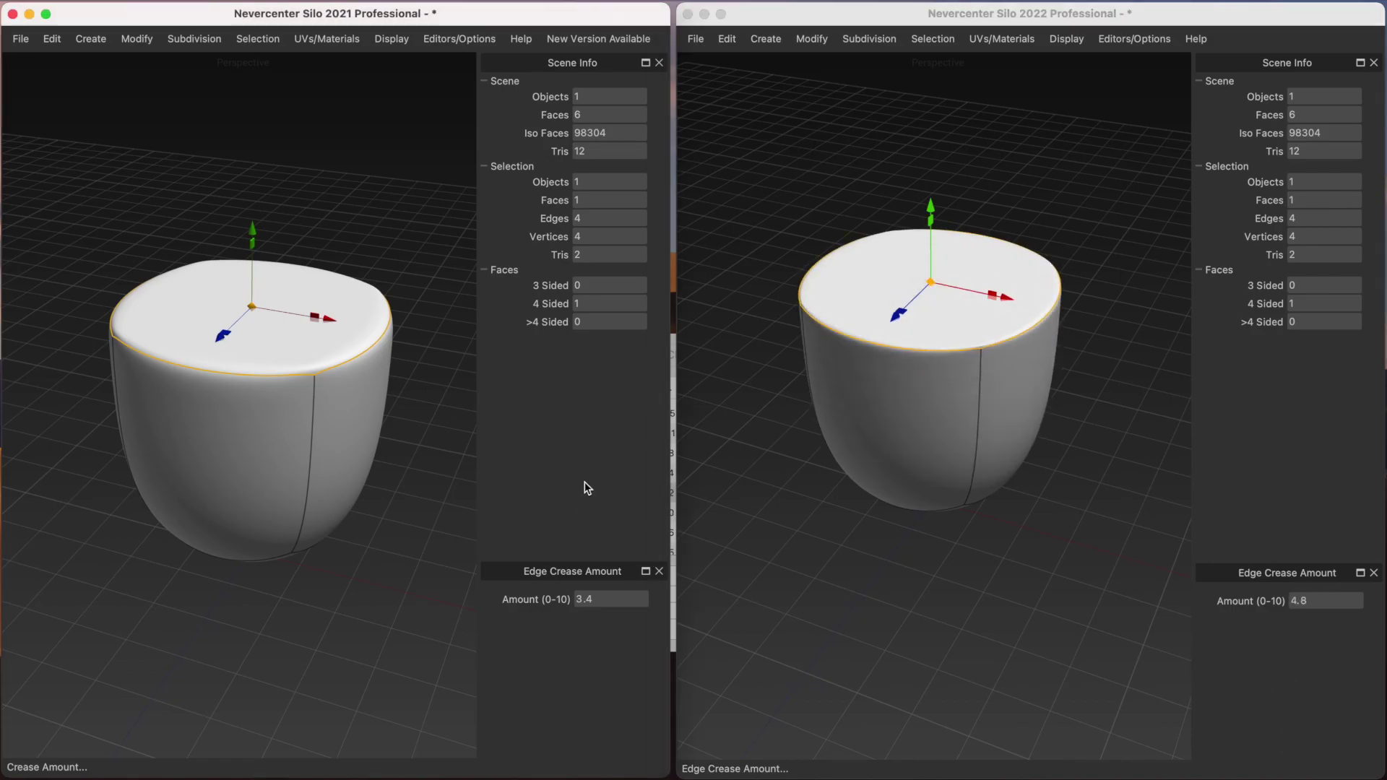
double_click(591, 600)
type("6.9")
key("Return")
mouse_move(596, 605)
left_mouse_down()
mouse_move(588, 656)
mouse_move(592, 587)
left_mouse_up()
type("4.9")
key("Return")
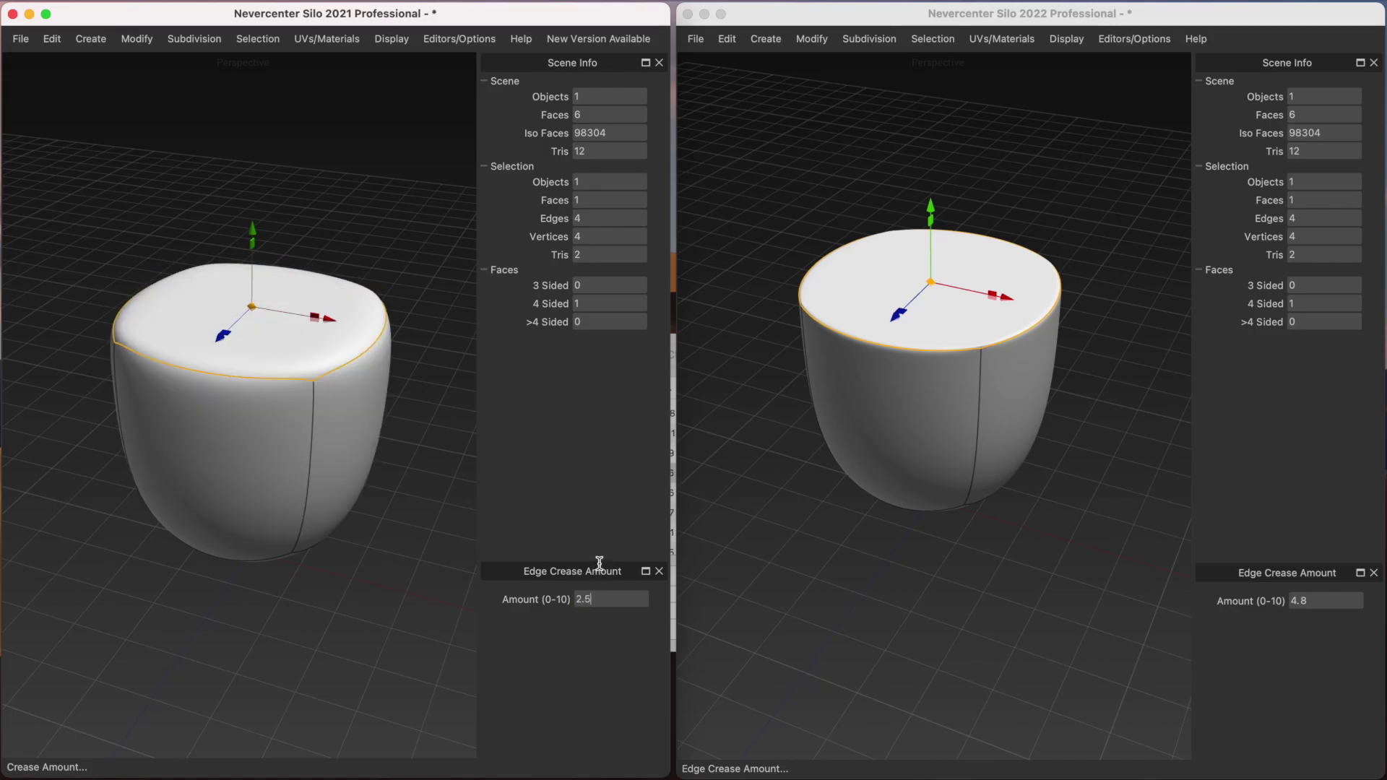
Step: Return to Silo 2022 and vary the top edges' crease amount, finishing at 3.7
left_click(1254, 450)
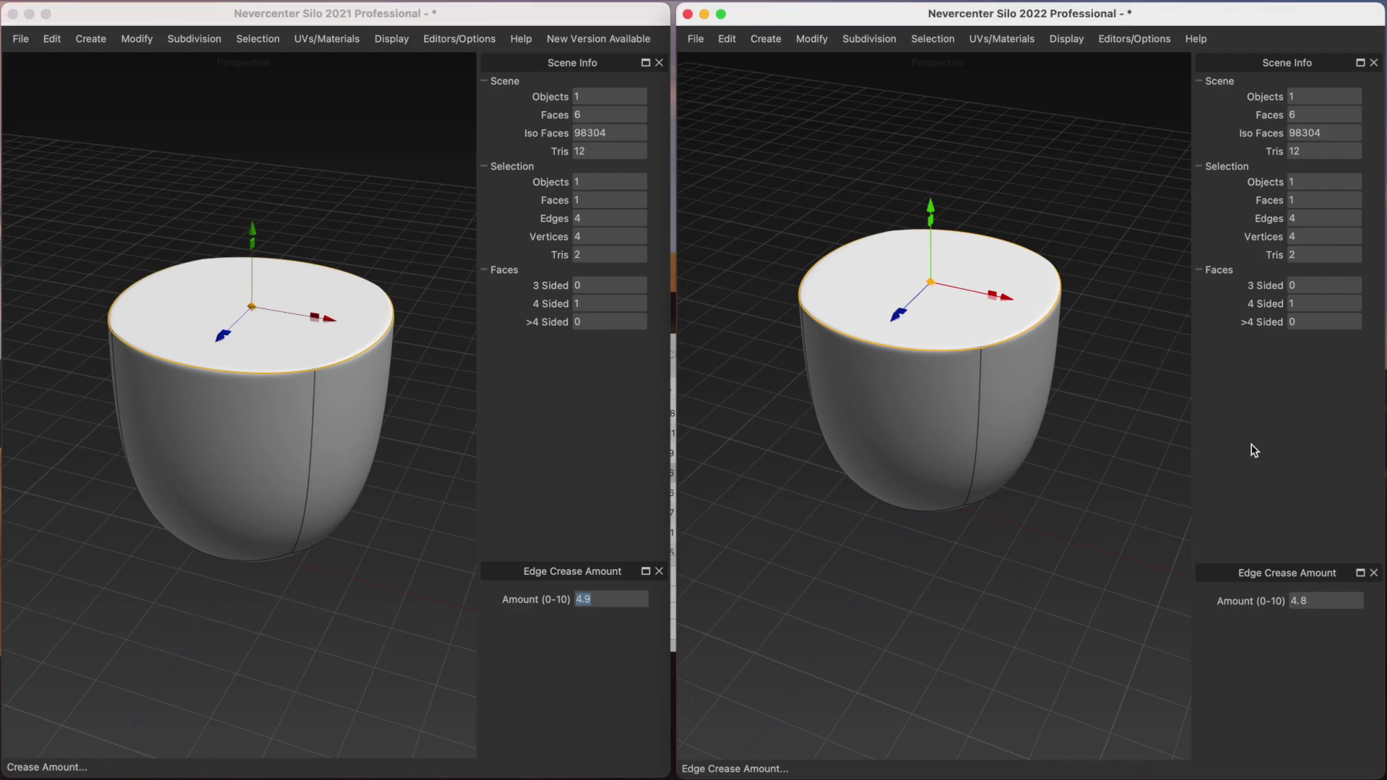
double_click(1307, 600)
type("0")
key("Return")
type("4")
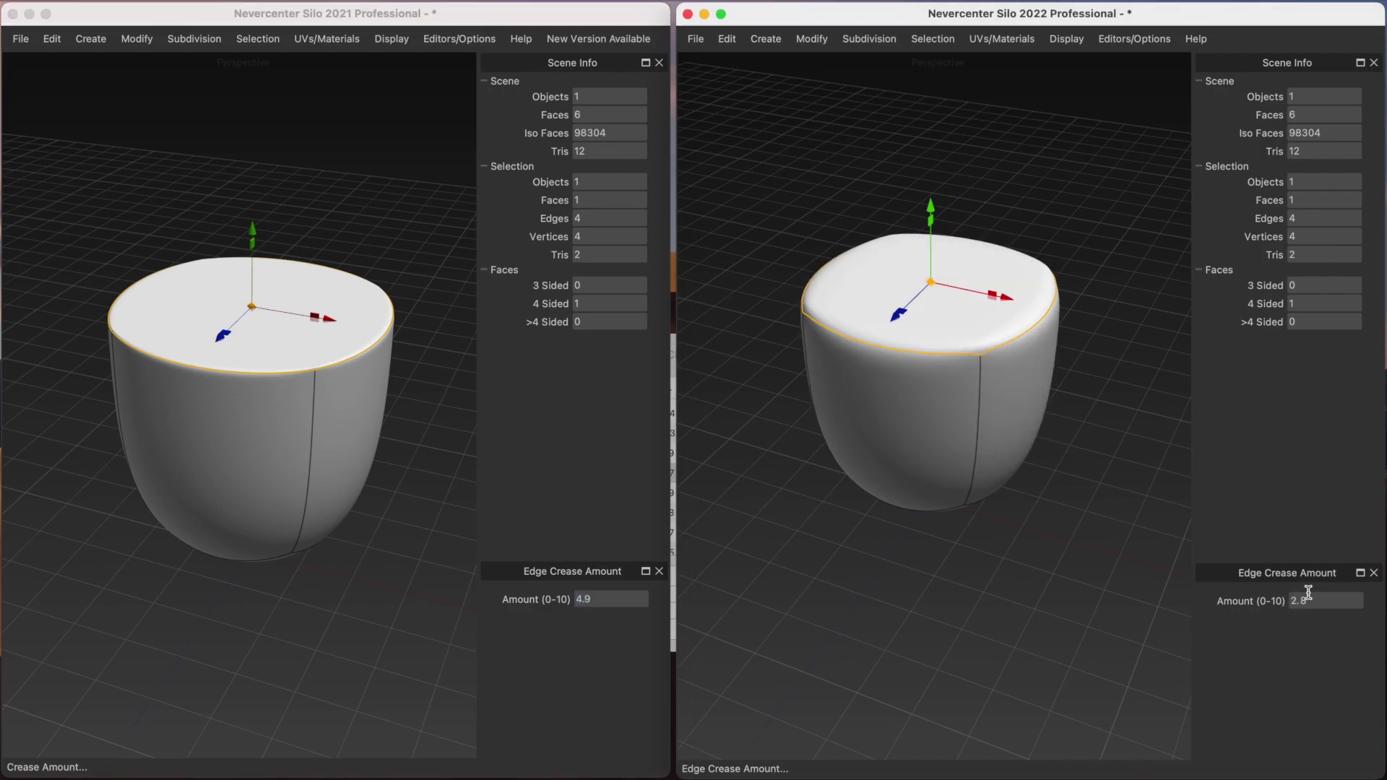
left_click_drag(1307, 621, 1287, 618)
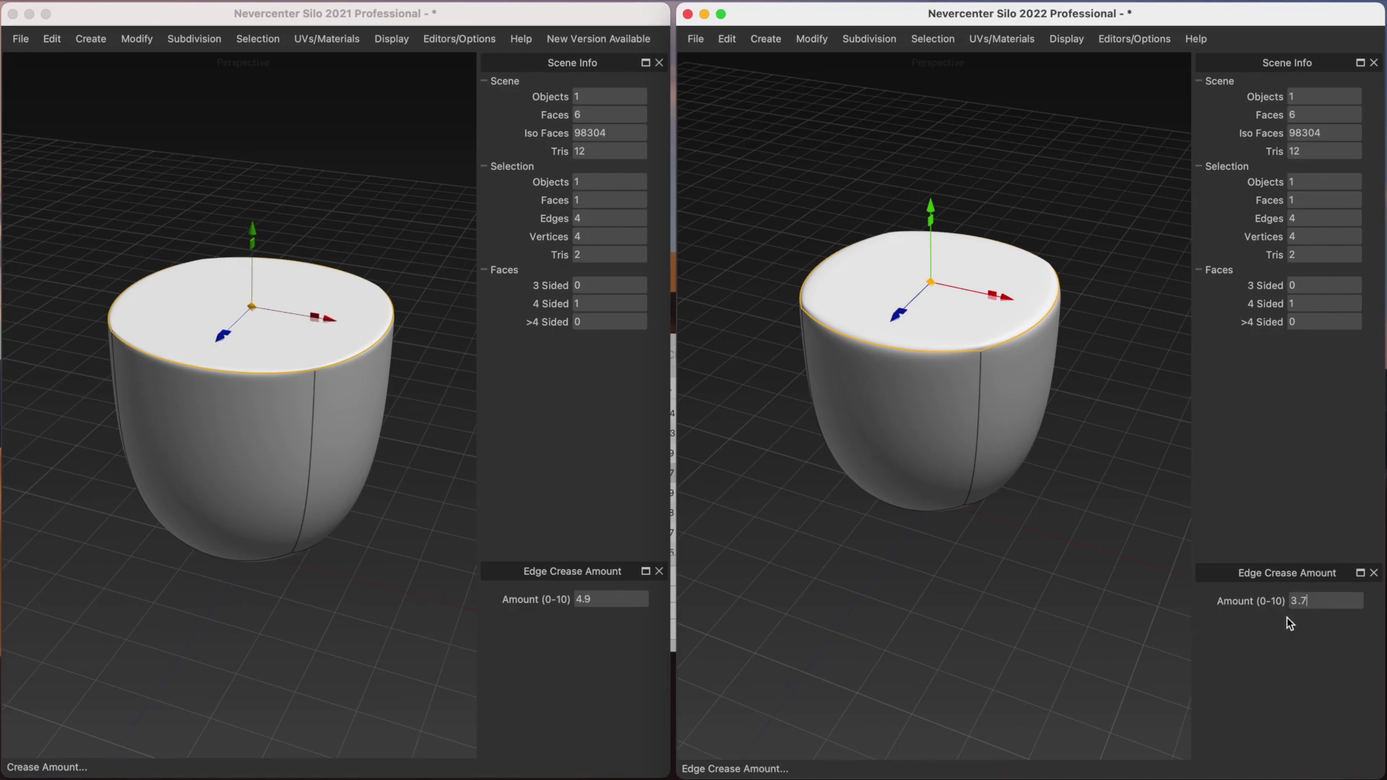